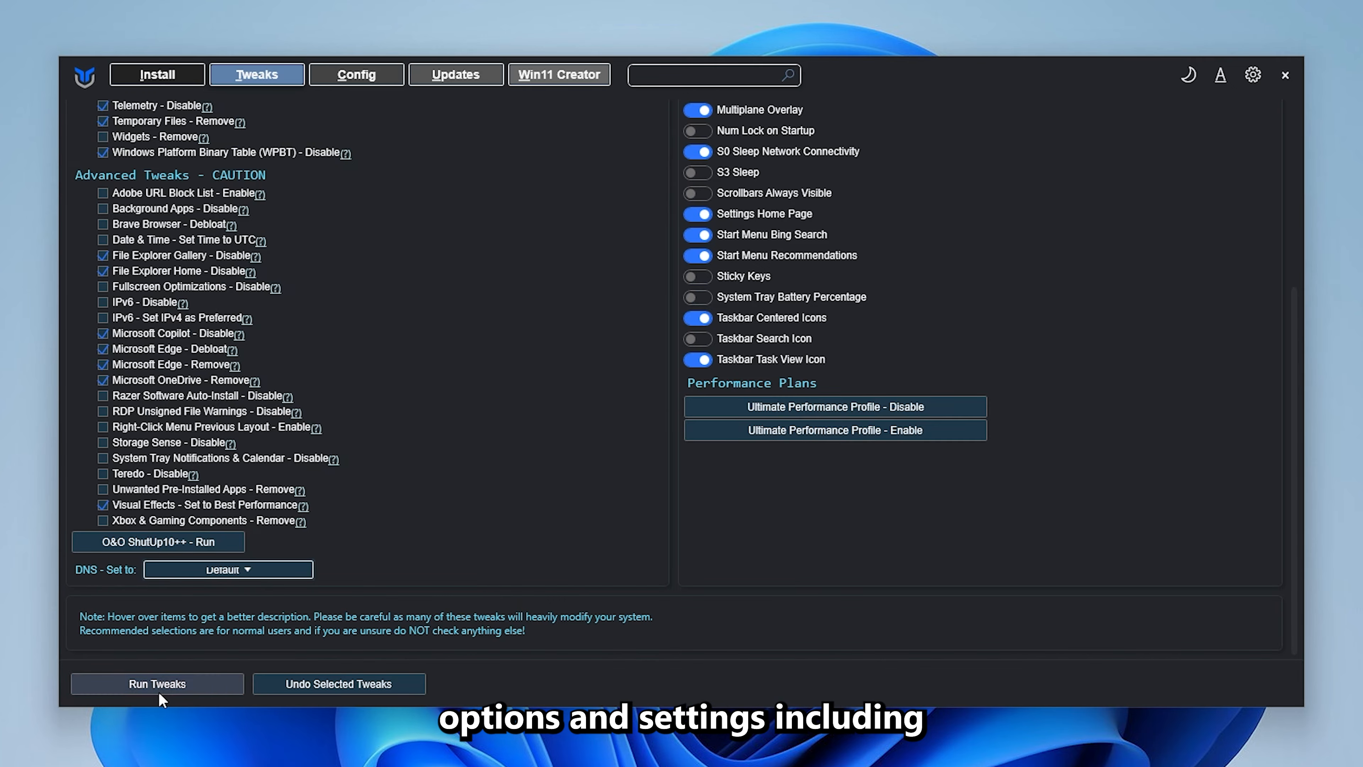
Apply the balanced Security Settings configuration for Windows Update and check the console output for it.
left_click(510, 115)
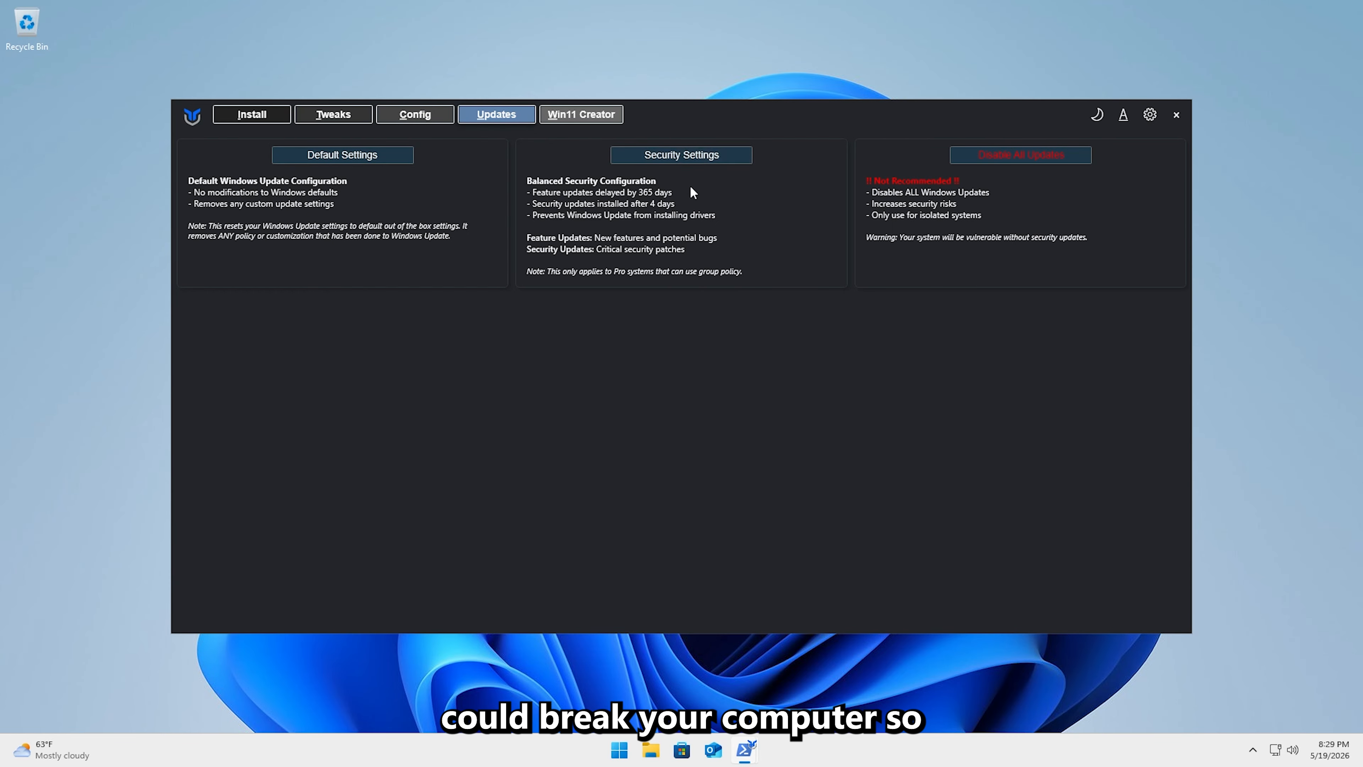
mouse_move(744, 749)
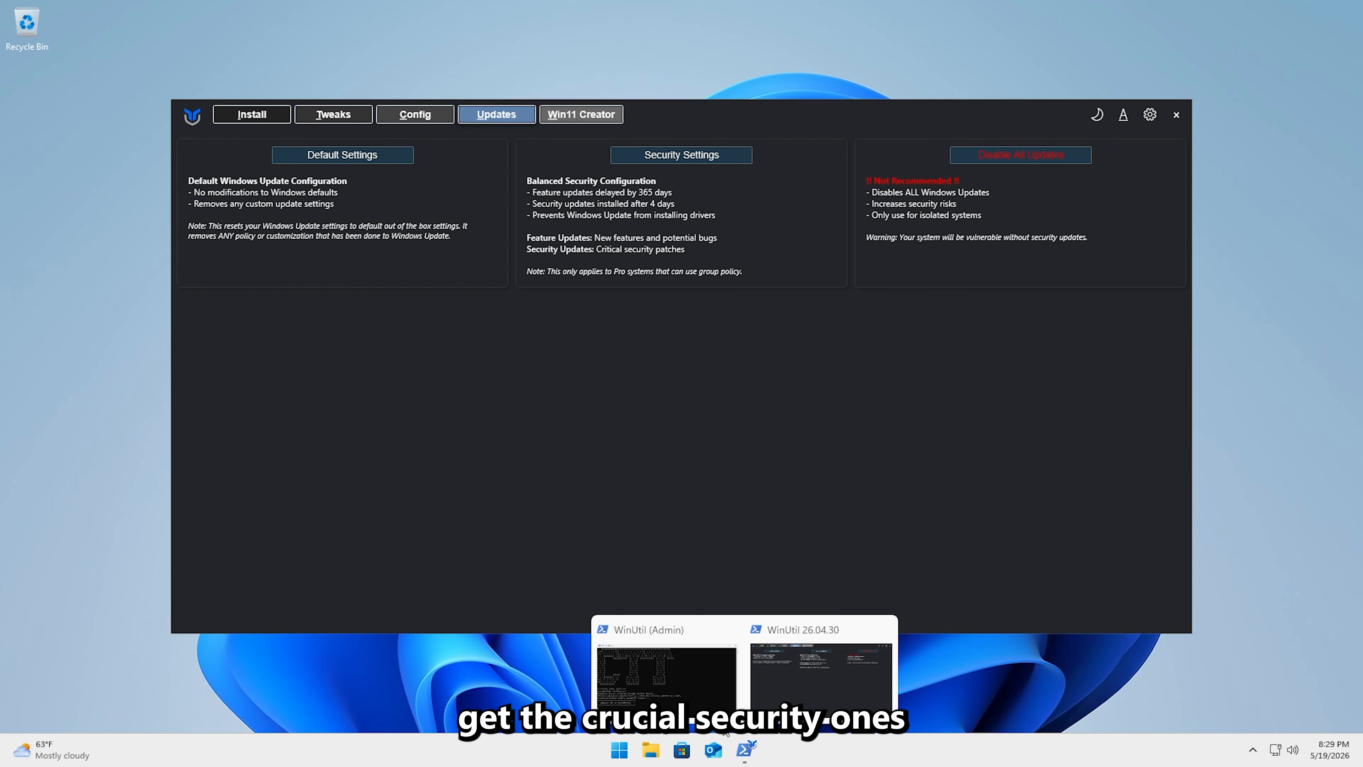
left_click(692, 679)
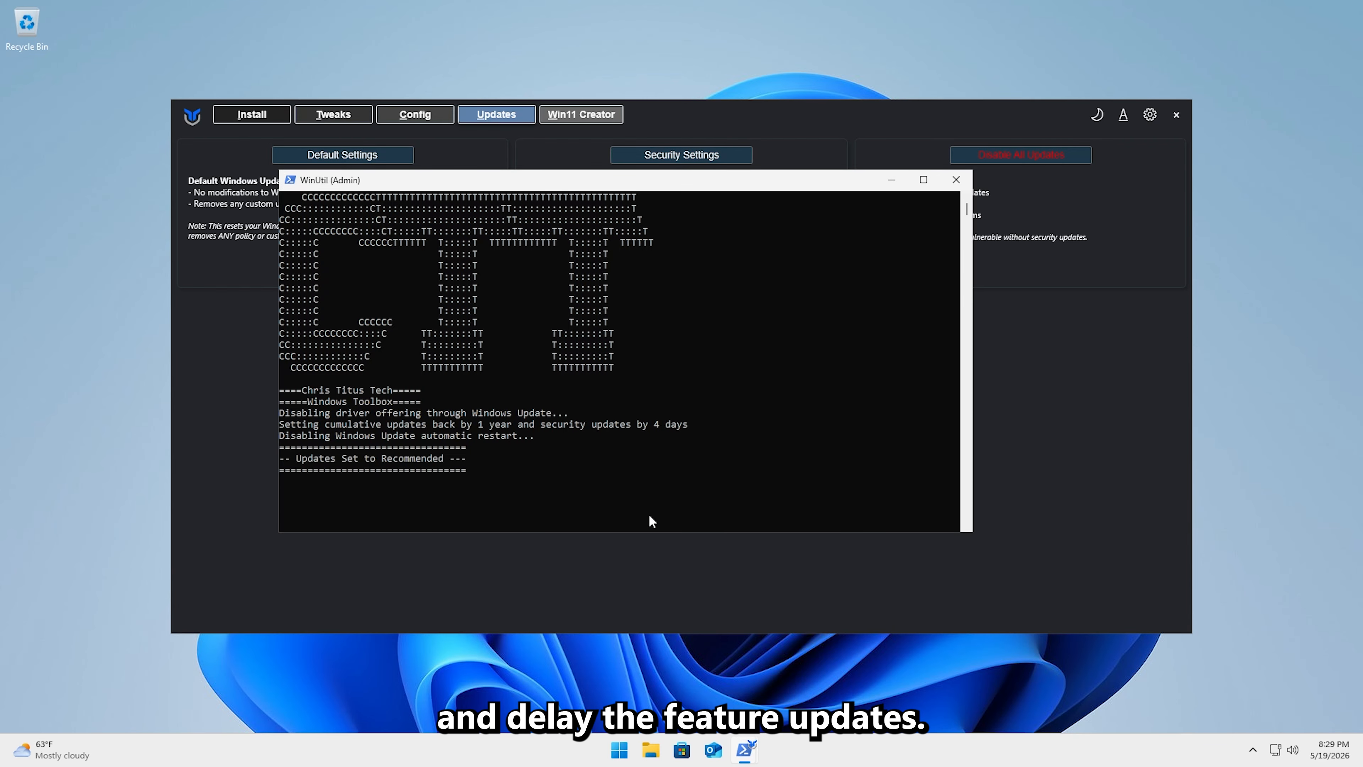
left_click(893, 179)
left_click(250, 117)
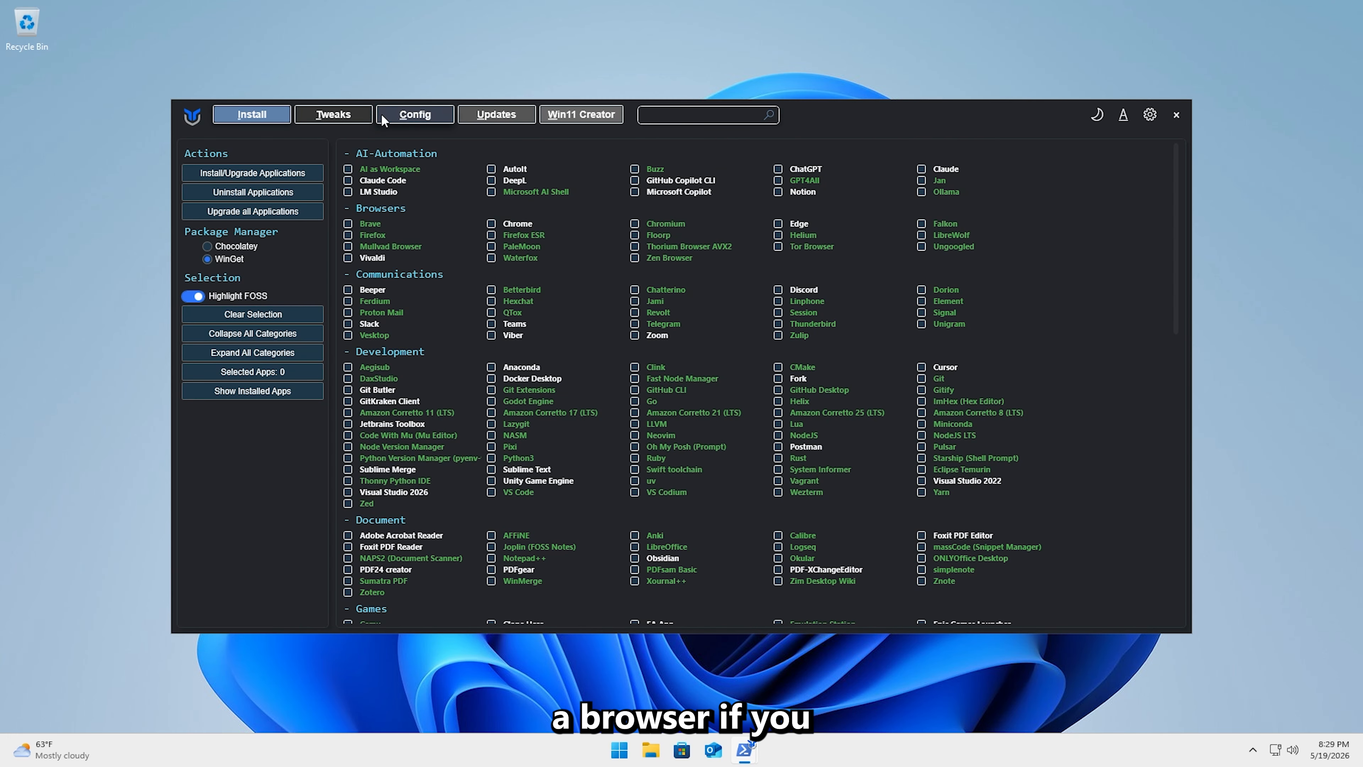
left_click(386, 118)
left_click(497, 116)
left_click(575, 113)
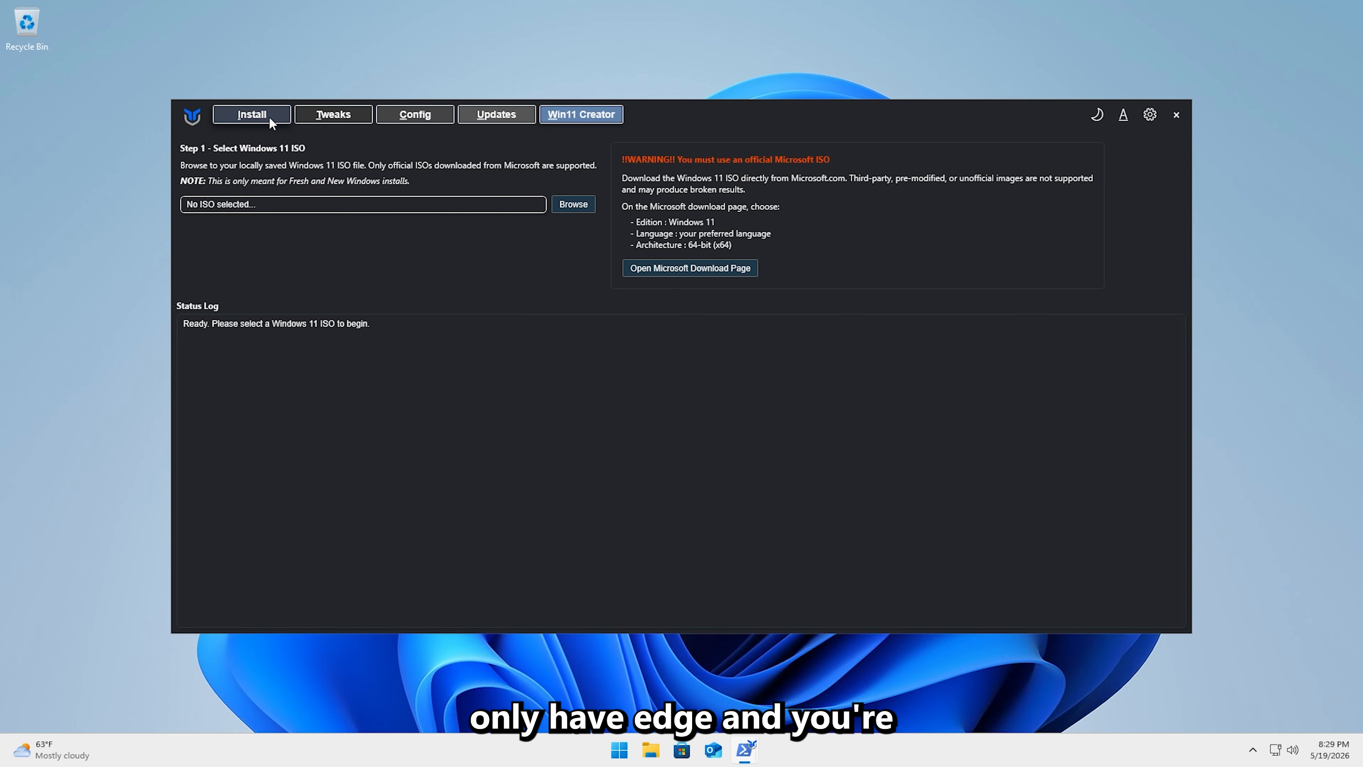
Select Brave among the installable browsers, install it with WinGet, and check the installation in the console.
left_click(268, 116)
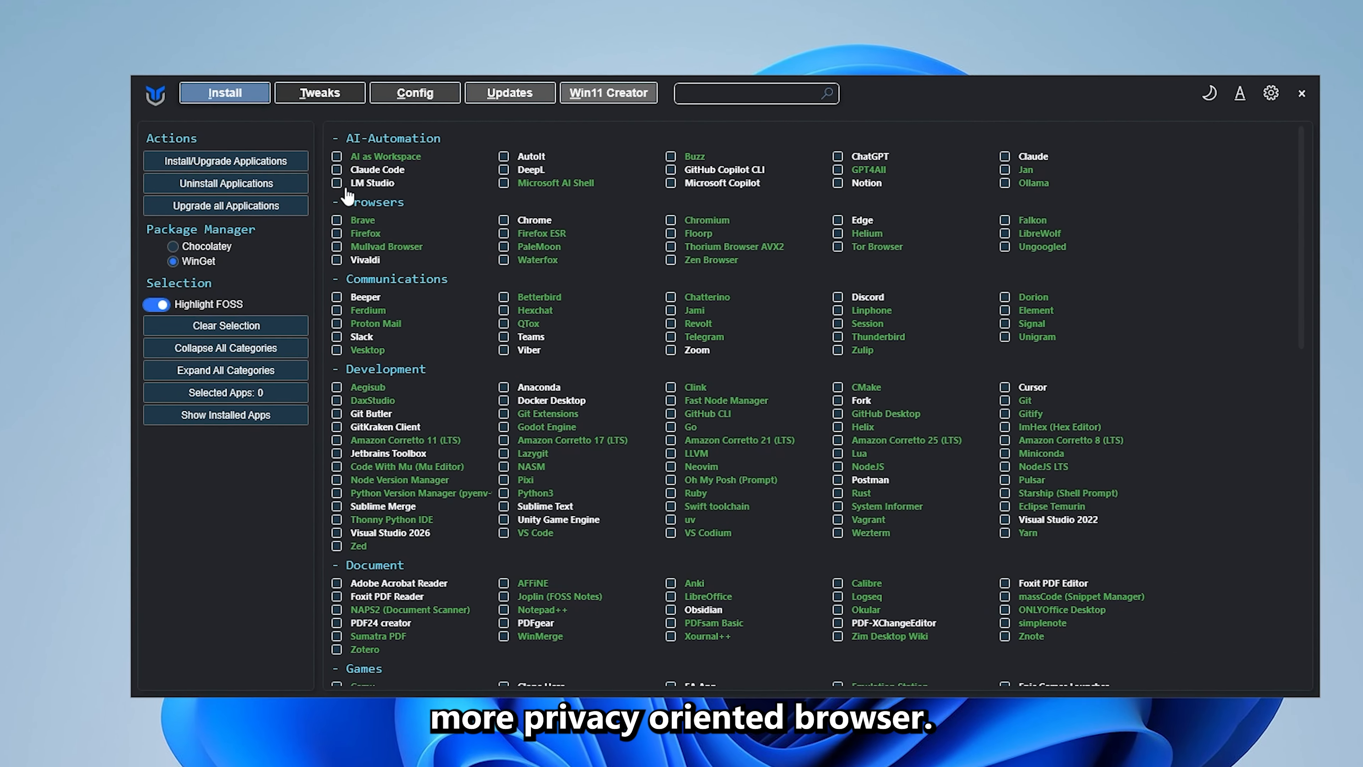
left_click(339, 220)
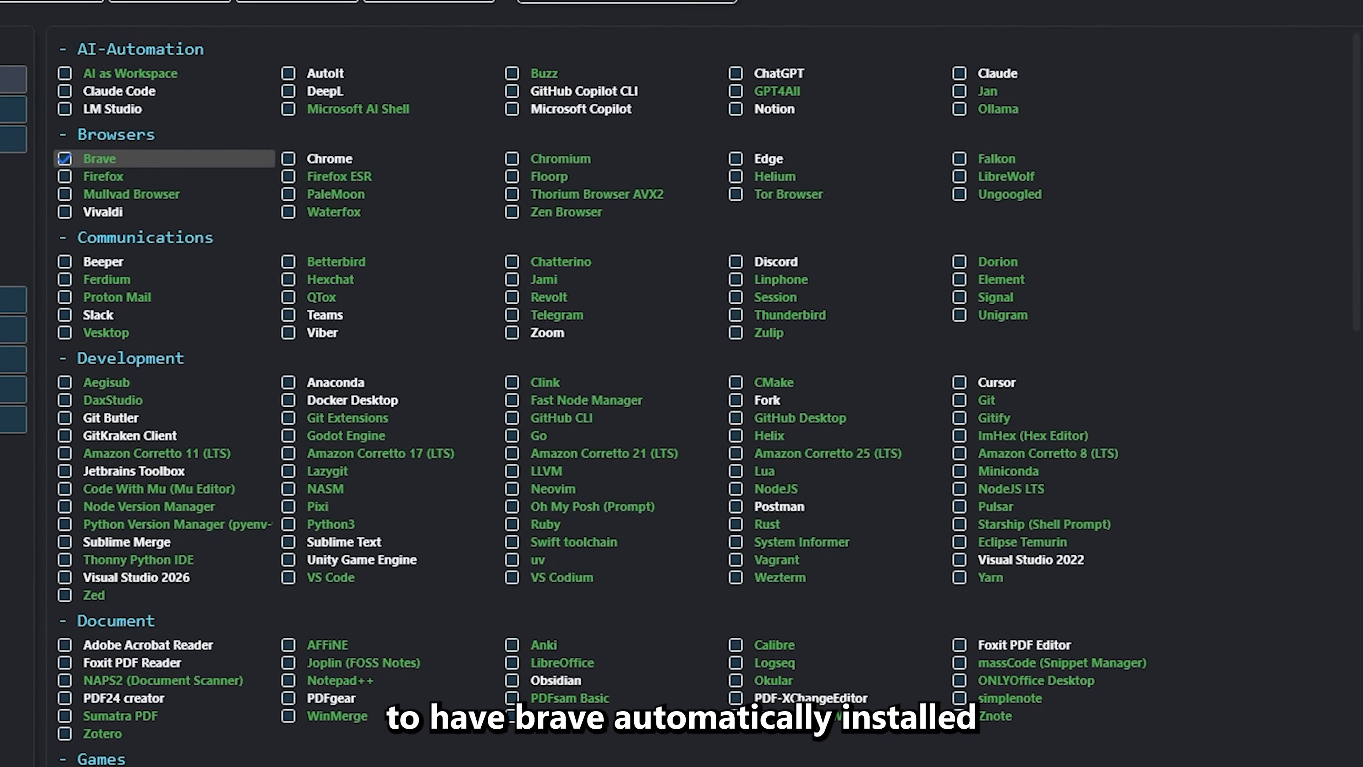
left_click(11, 95)
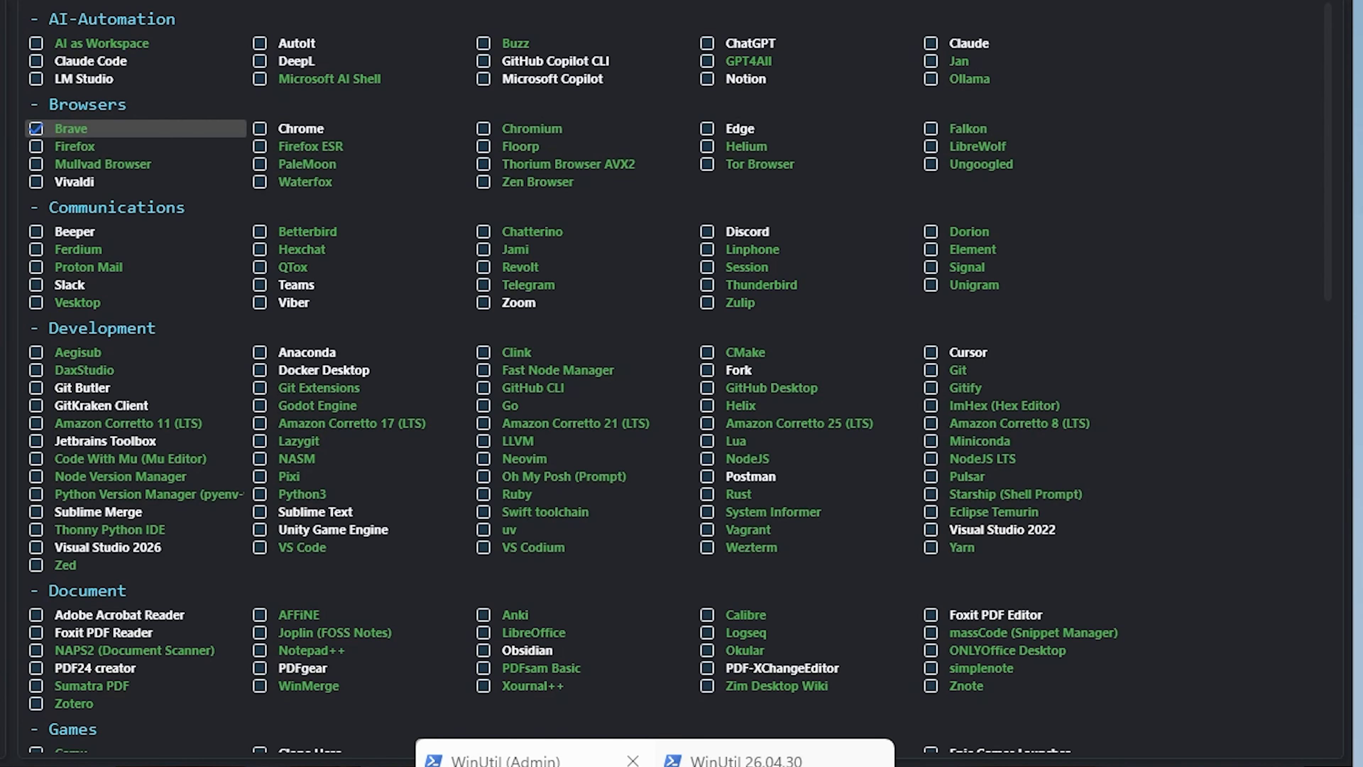
left_click(504, 758)
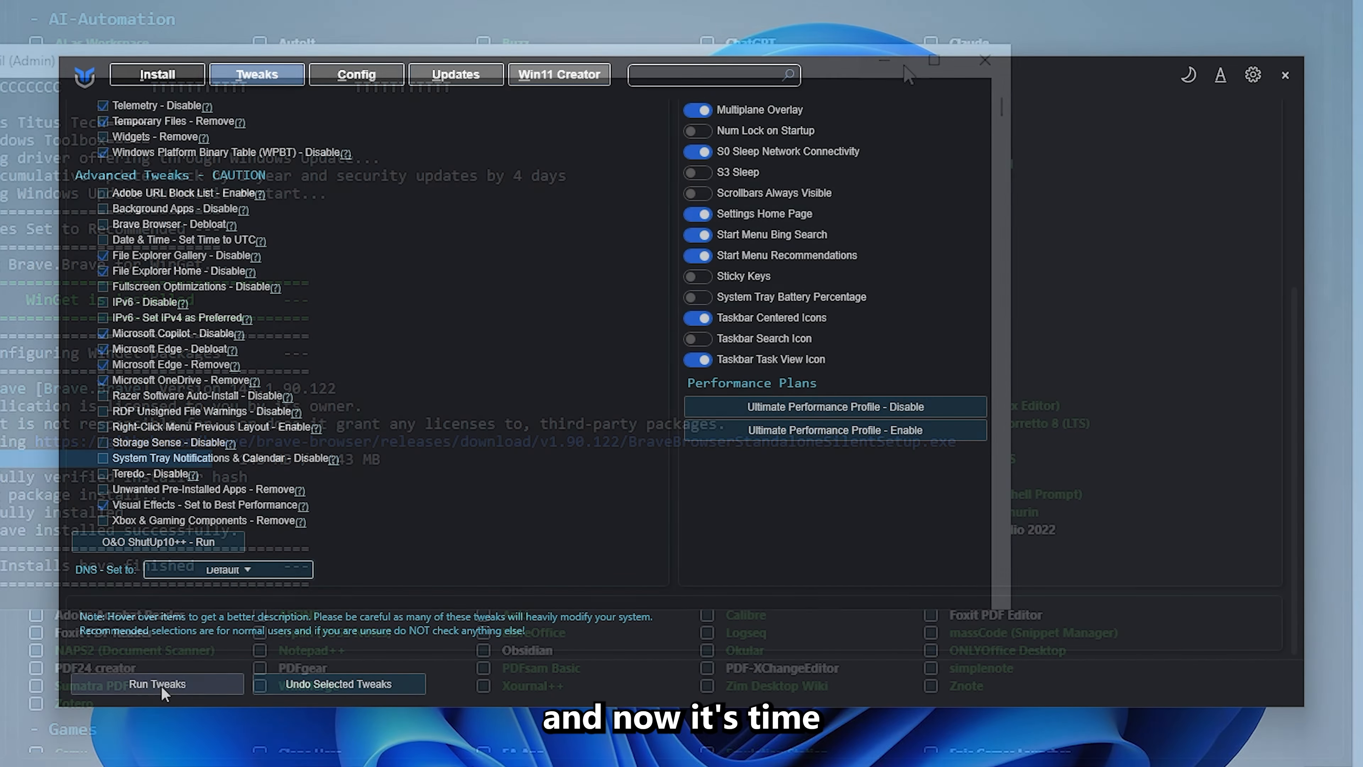
Run the selected tweaks, dismissing the disk space notification, and close WinUtil once they have finished.
mouse_move(912, 765)
left_click(816, 747)
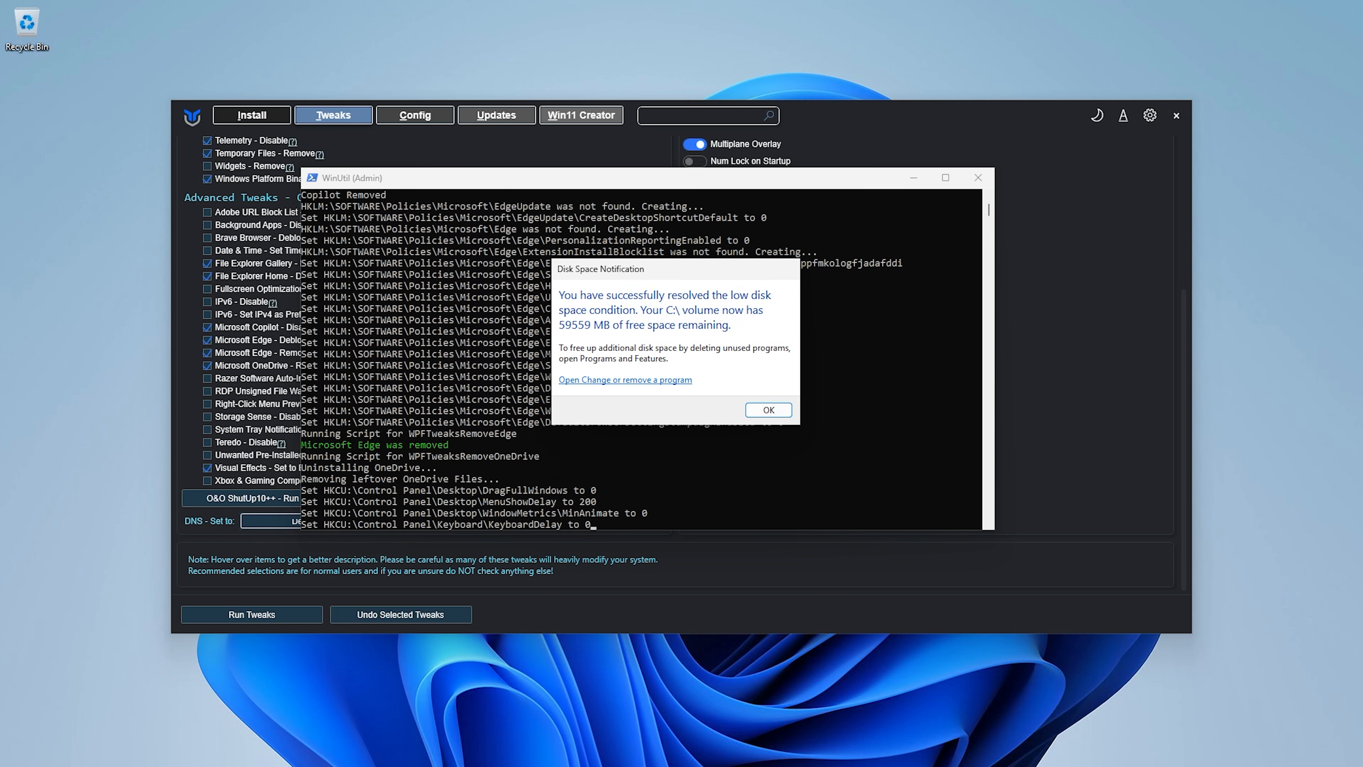
left_click(769, 410)
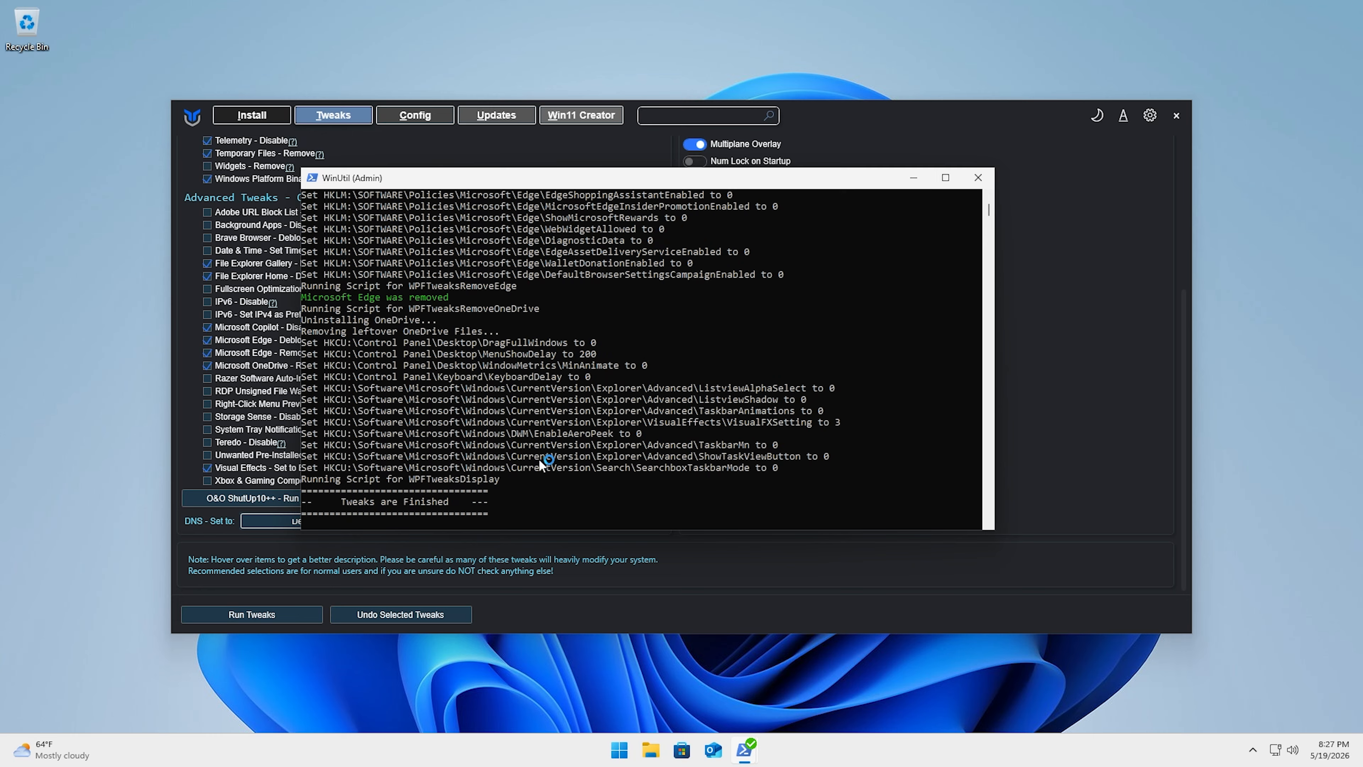
left_click(945, 177)
left_click(1312, 5)
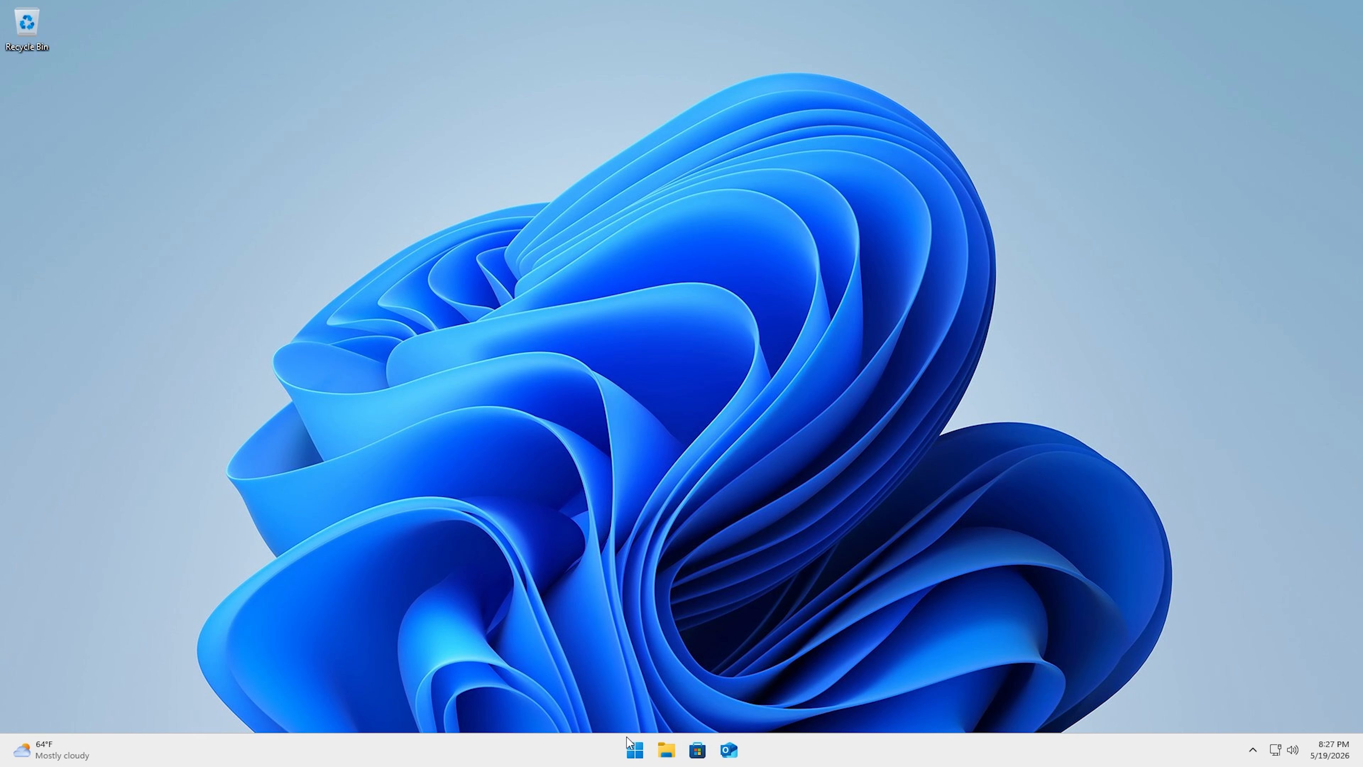
Restart the computer and return to the desktop.
left_click(630, 745)
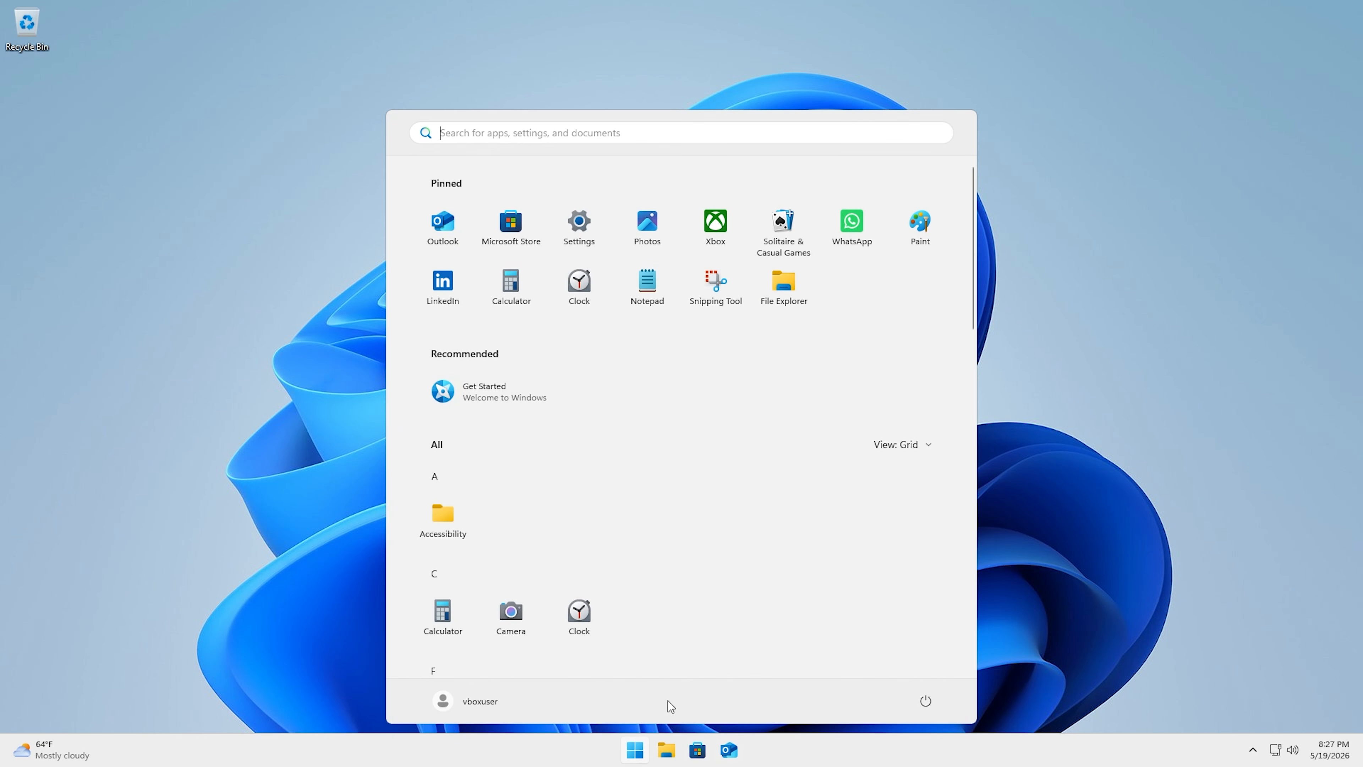
left_click(918, 709)
left_click(921, 671)
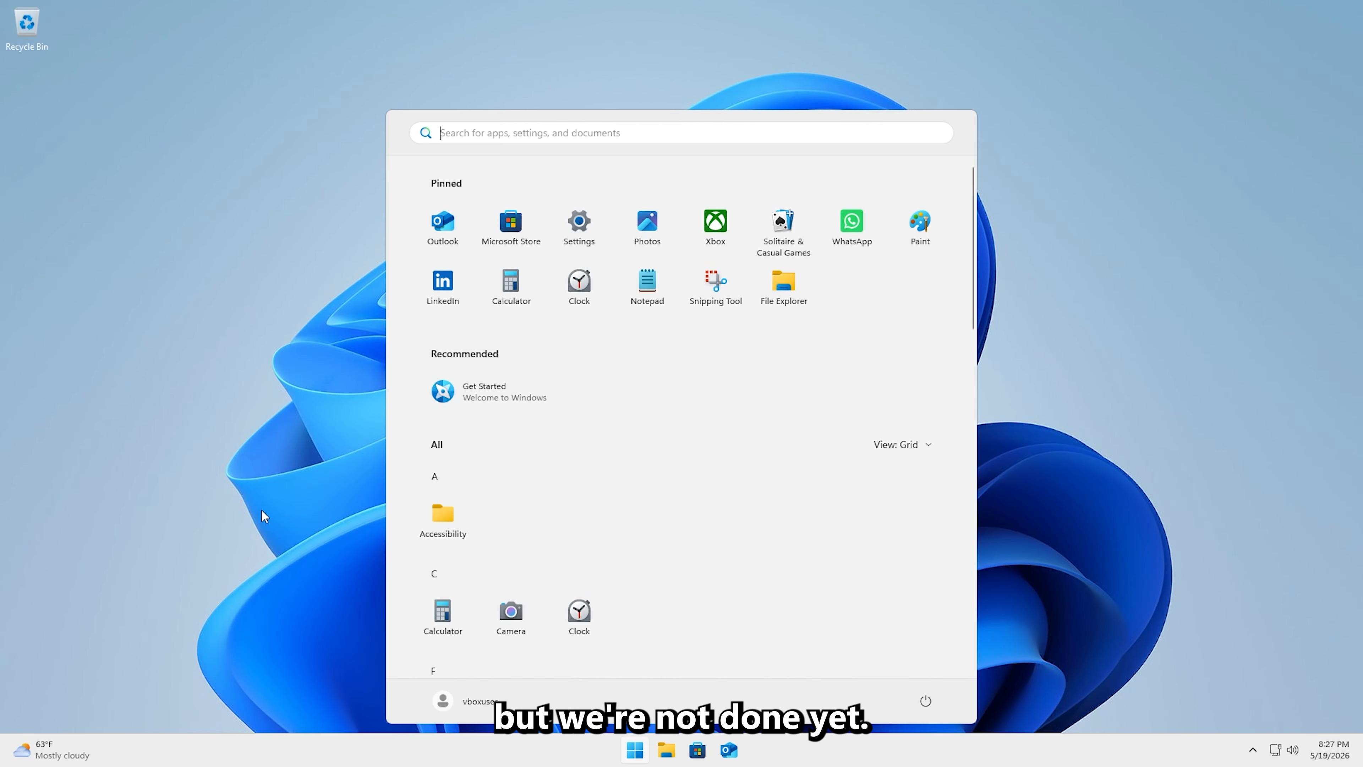
left_click(242, 445)
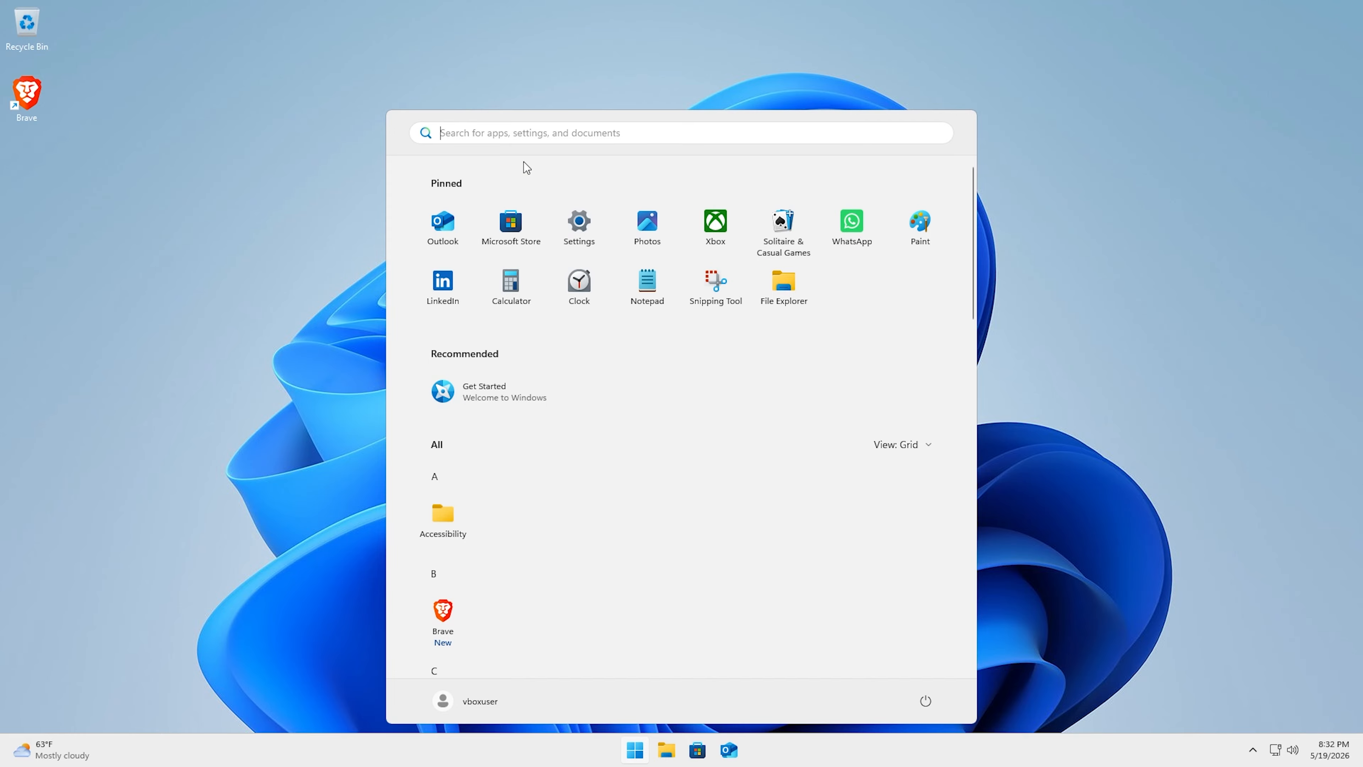
Run Get-AppxPackage | Remove-AppxPackage commands in Windows PowerShell for xbox, bing, zune, solitaire, onenote, teams, clipchamp, facebook, tiktok and spotify.
type("power")
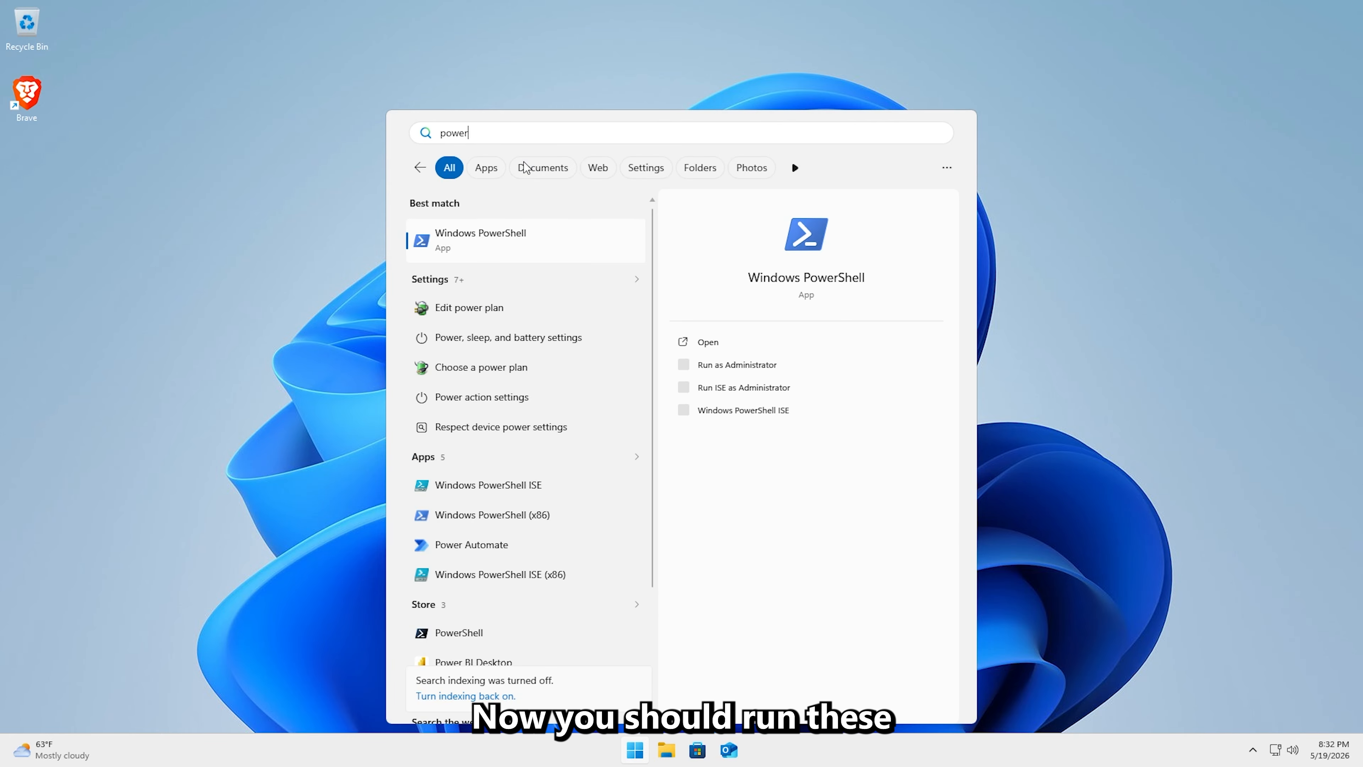
left_click(510, 242)
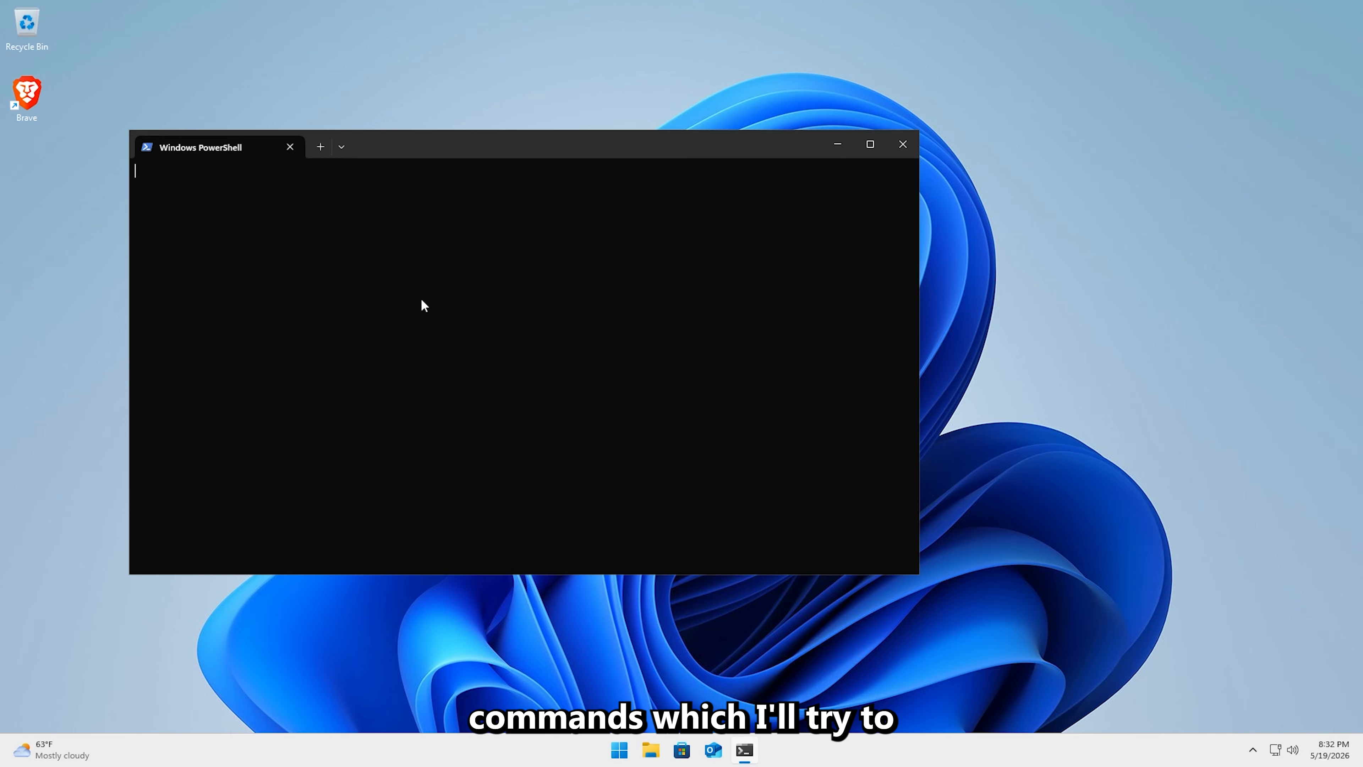
key("ctrl+v")
left_click(424, 453)
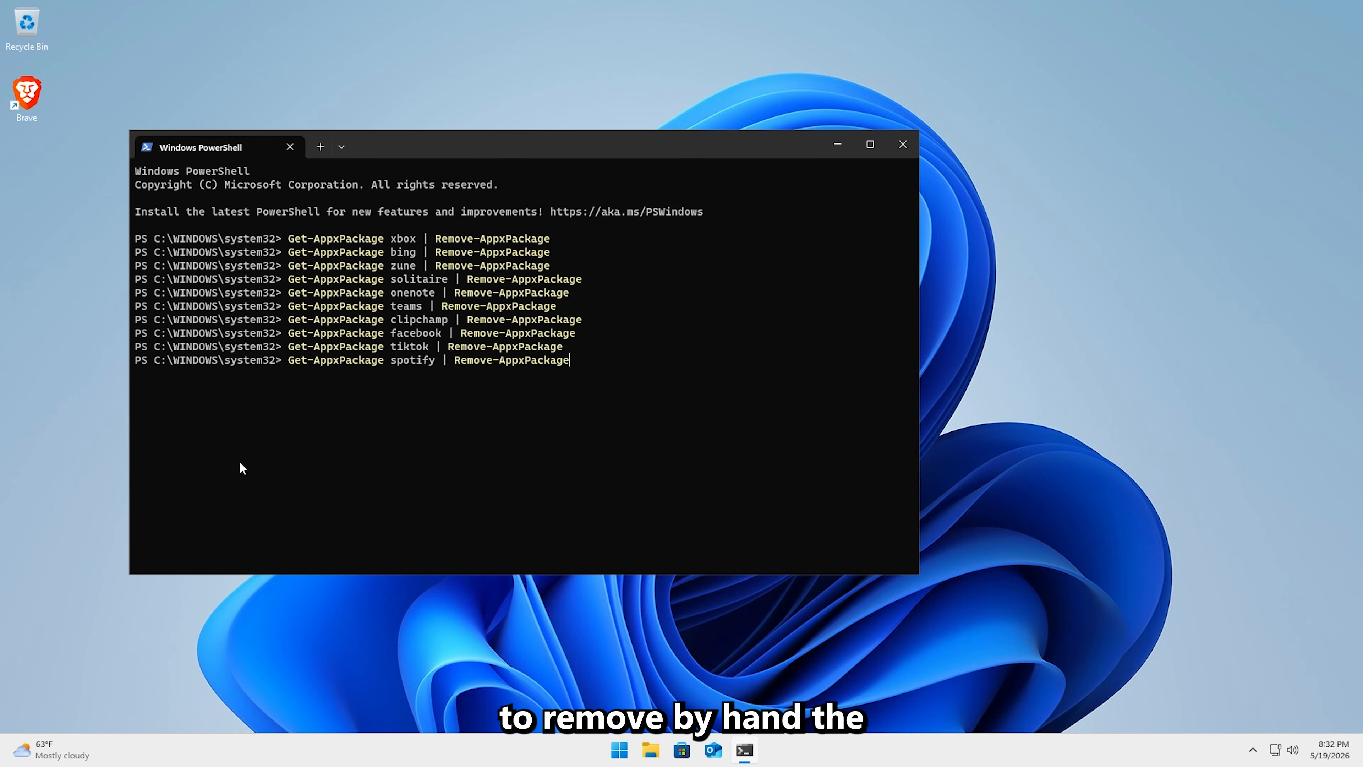
key("Return")
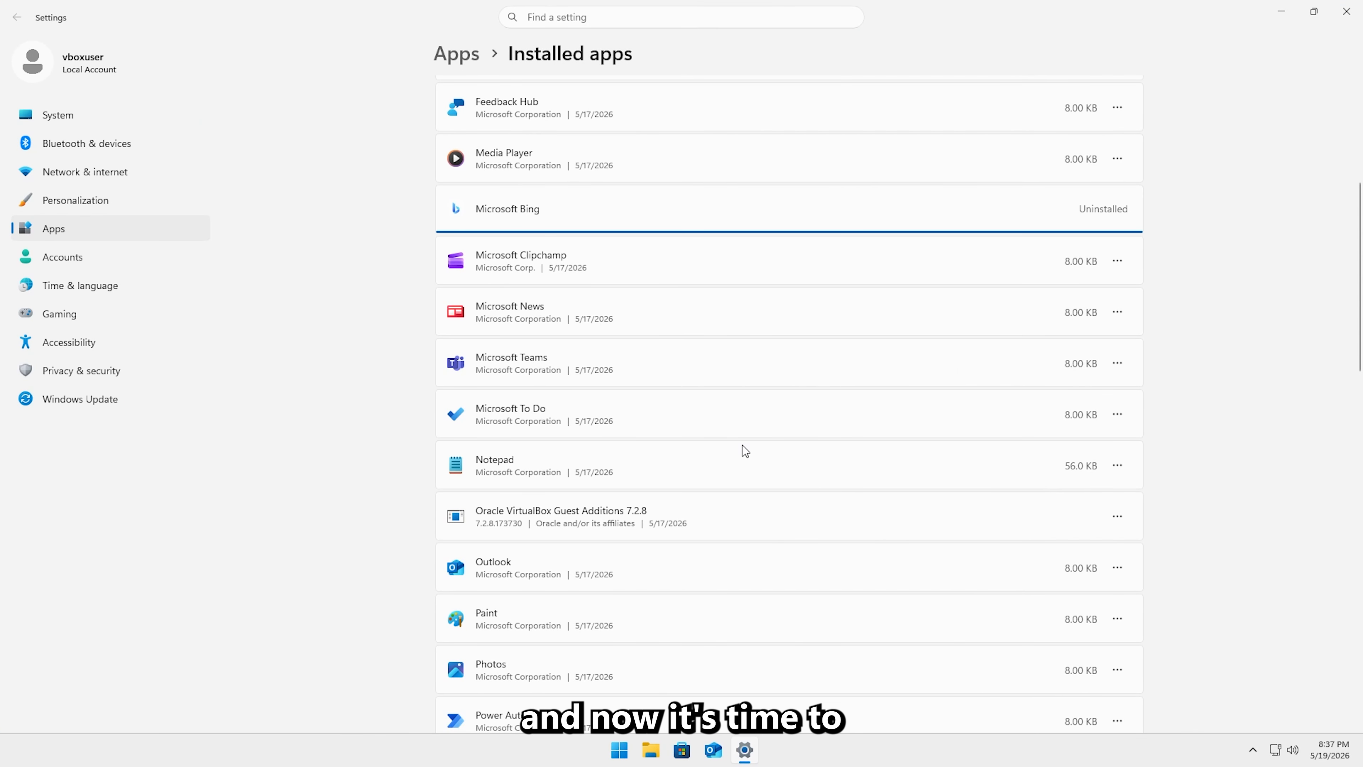
Uninstall Microsoft Clipchamp, Microsoft Teams and Microsoft News from the installed apps.
left_click(1118, 210)
left_click(998, 285)
left_click(1087, 286)
left_click(1119, 260)
left_click(1010, 335)
left_click(1087, 337)
left_click(1117, 209)
left_click(1003, 285)
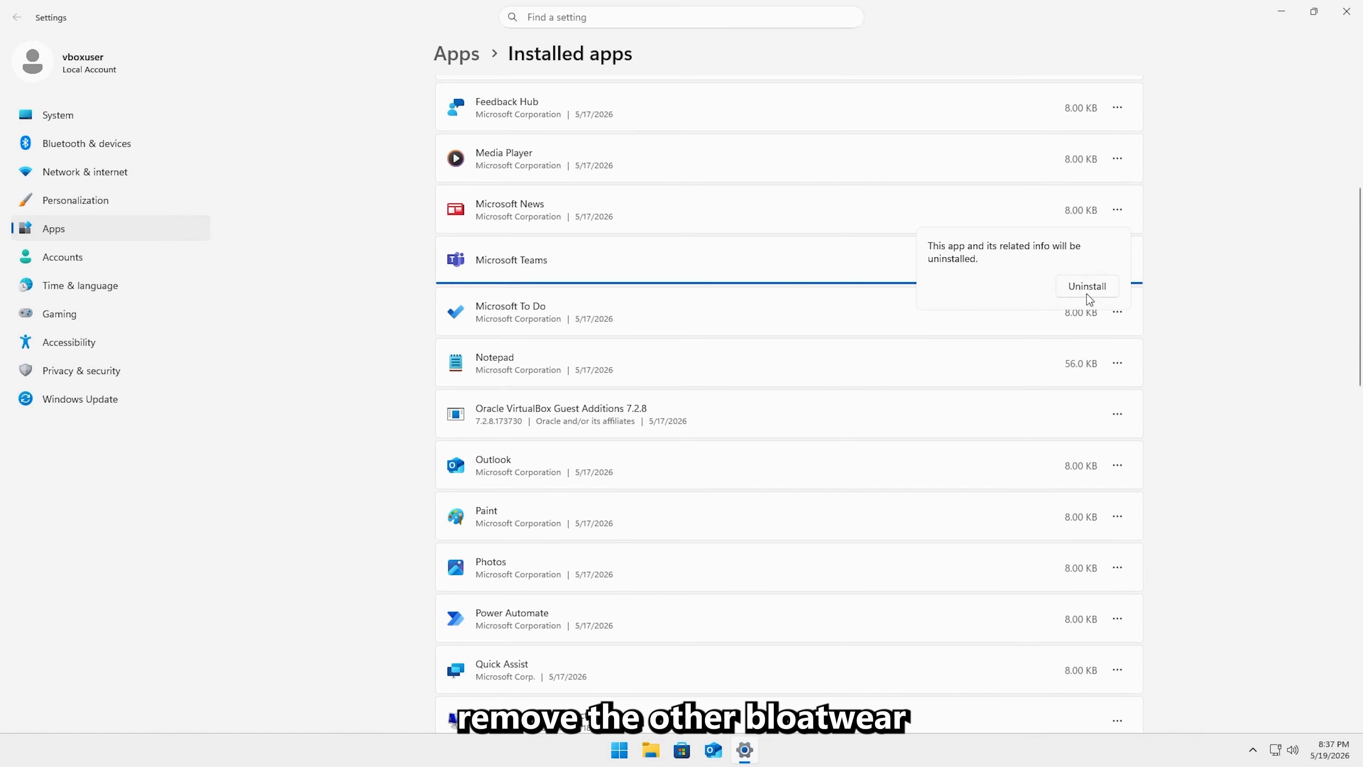
left_click(1086, 294)
Uninstall Feedback Hub and the other unneeded app listed between Clock and Media Player.
scroll(669, 323, "up", 4)
scroll(669, 322, "down", 2)
left_click(1117, 238)
left_click(1003, 313)
left_click(1087, 314)
left_click(1117, 187)
left_click(1003, 262)
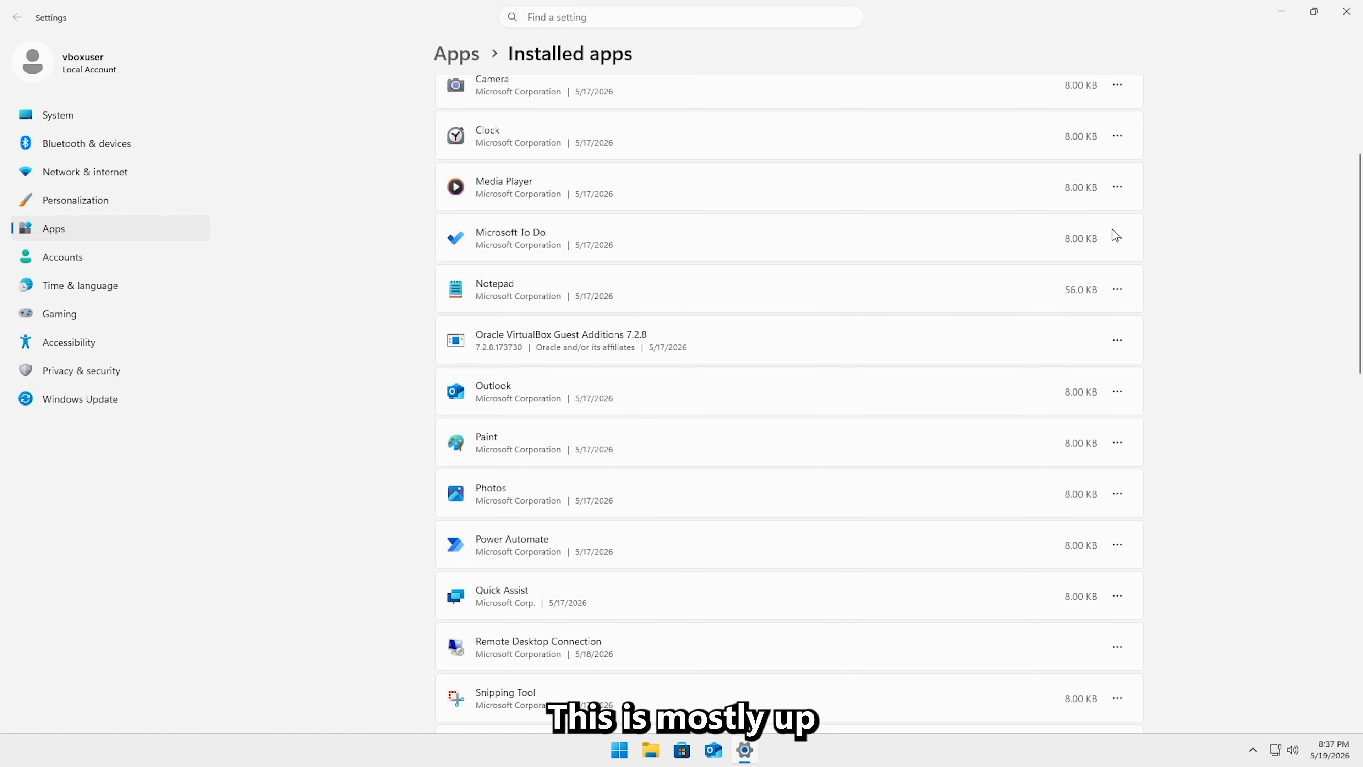
Uninstall Microsoft To Do and Outlook from the installed apps.
left_click(1113, 232)
left_click(1004, 318)
left_click(1087, 314)
scroll(893, 330, "down", 1)
left_click(1117, 292)
left_click(1003, 373)
left_click(1086, 369)
scroll(1086, 365, "down", 2)
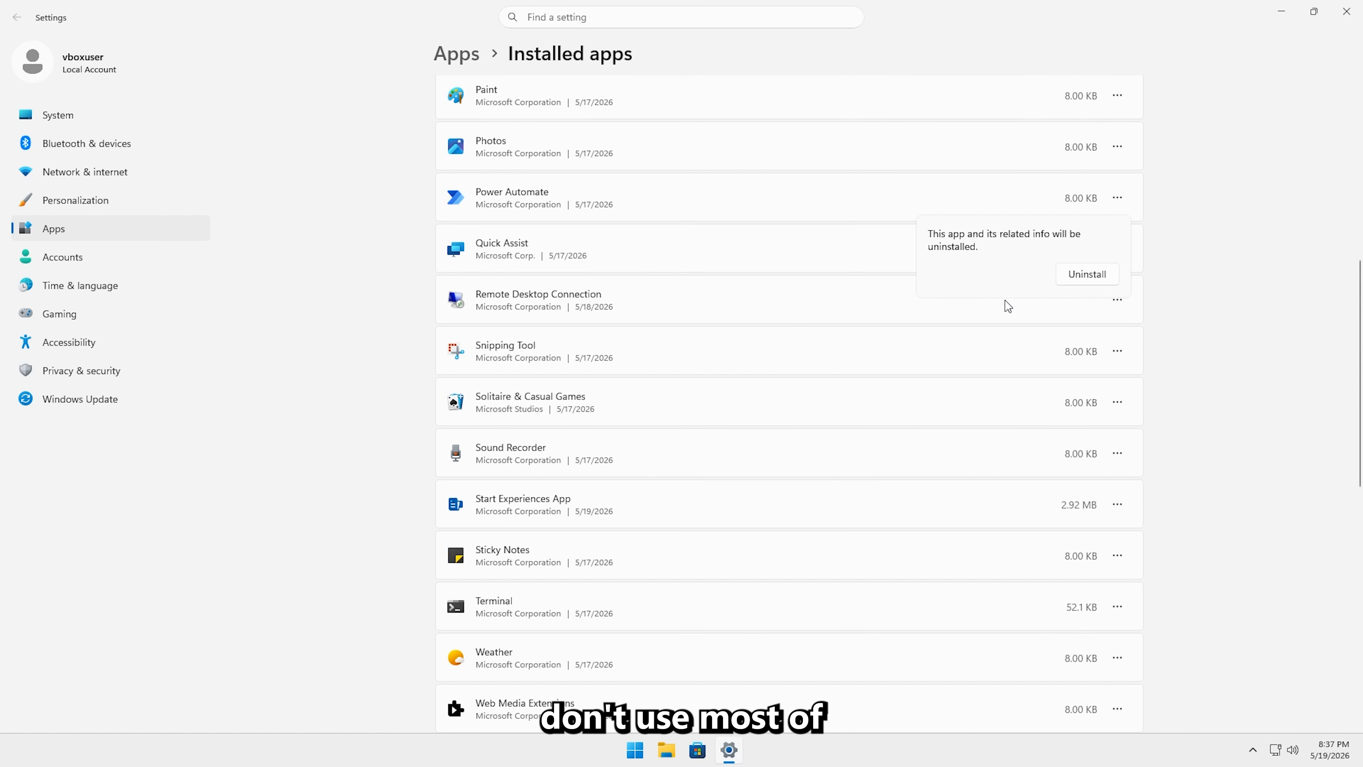
Uninstall Power Automate, Remote Desktop Connection, Sticky Notes and Weather from the installed apps.
left_click(1116, 204)
left_click(1004, 251)
left_click(1087, 274)
left_click(614, 489)
left_click(1117, 453)
left_click(1004, 528)
left_click(1087, 529)
Restart the computer to finish uninstalling Remote Desktop Connection.
scroll(1086, 507, "down", 2)
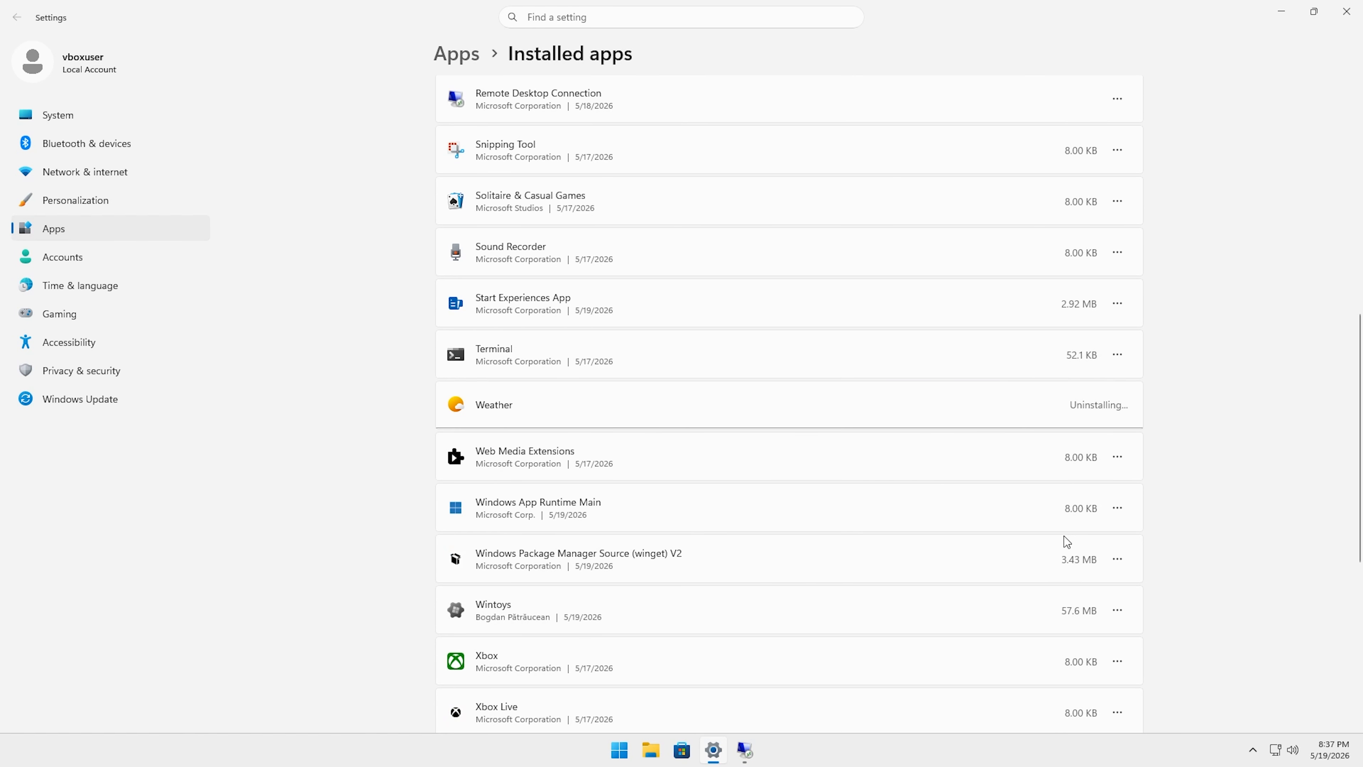
scroll(733, 487, "up", 10)
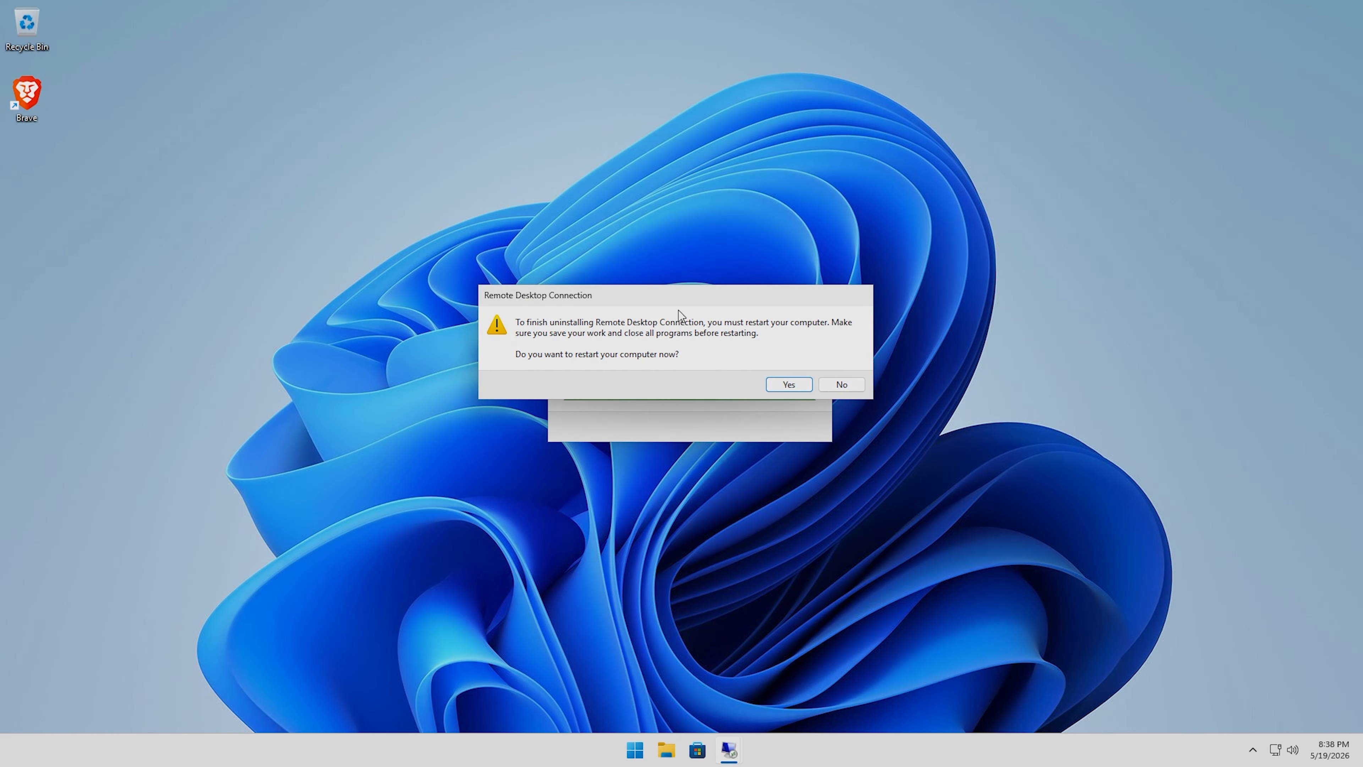
left_click(776, 383)
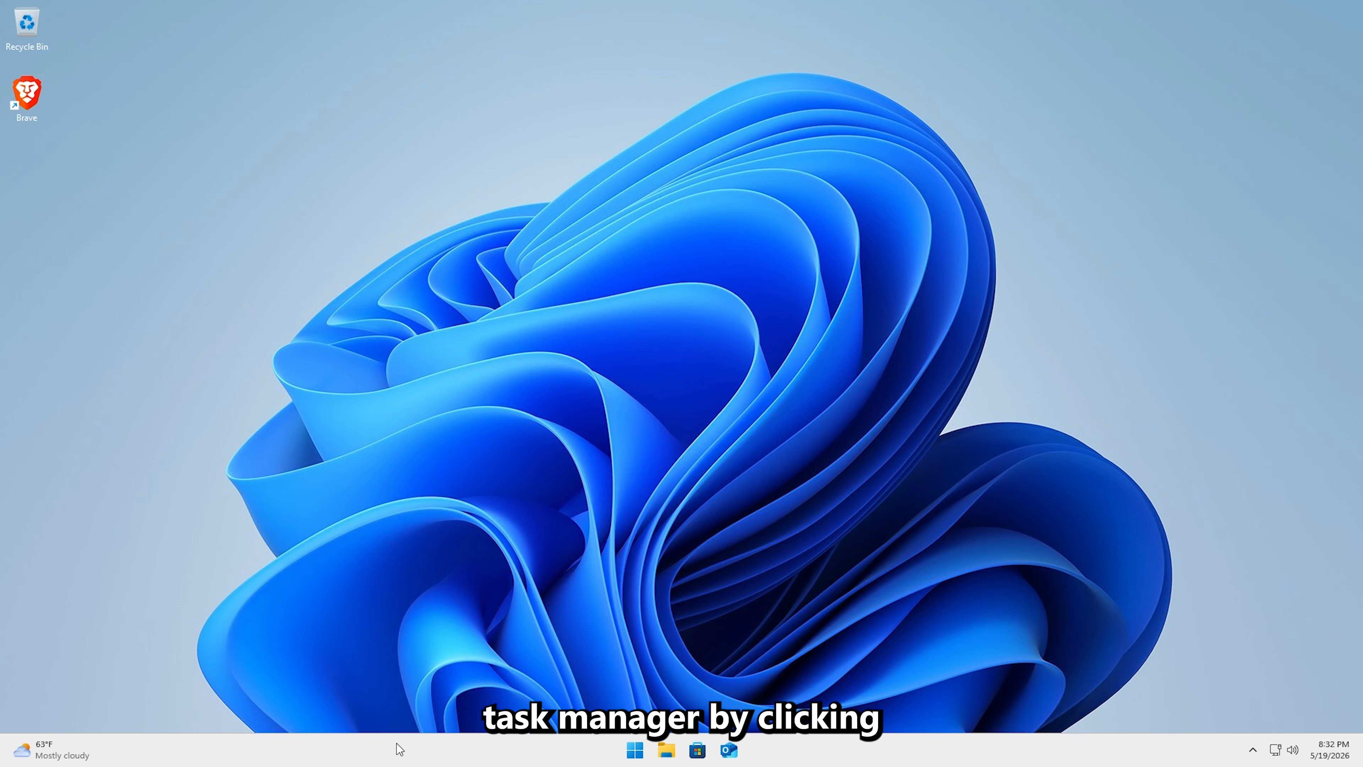
Open Task Manager and disable BraveUpdateCore in the list of startup apps.
right_click(396, 743)
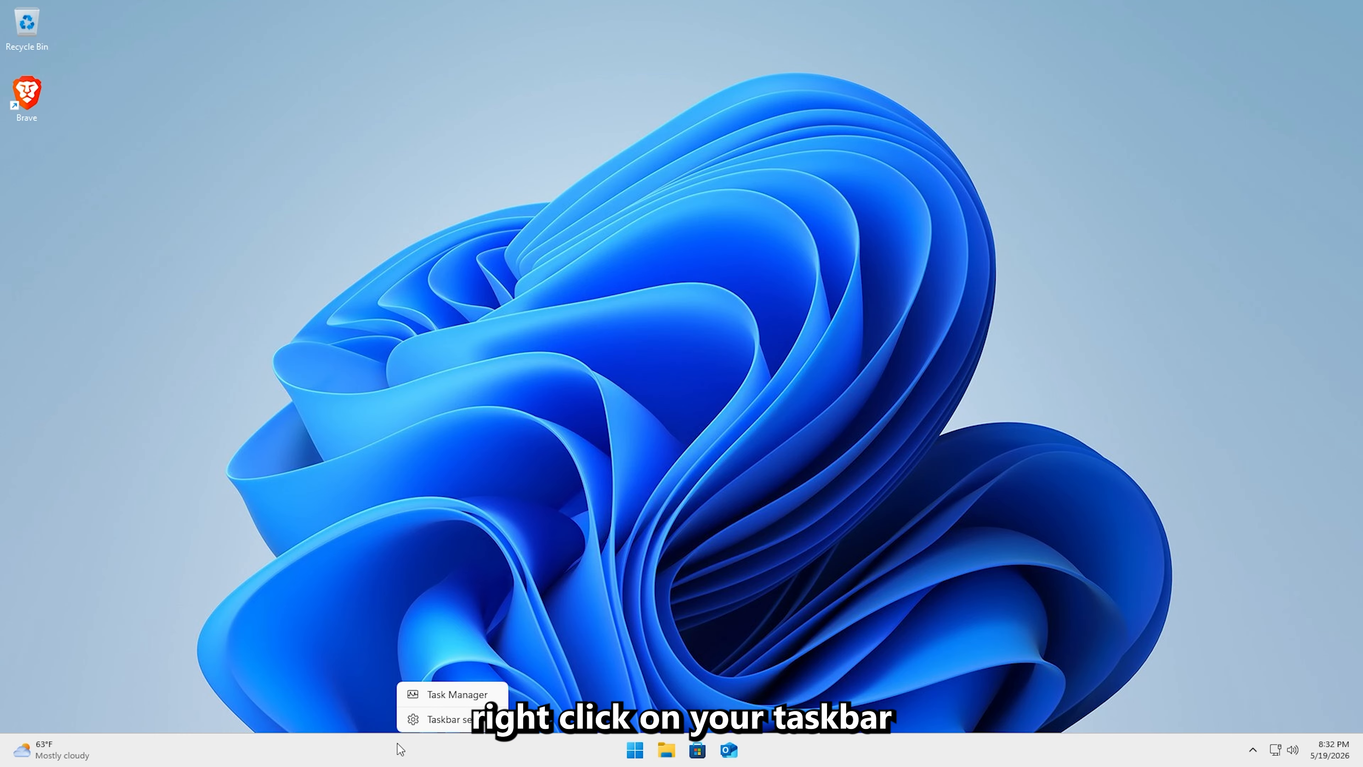
left_click(437, 699)
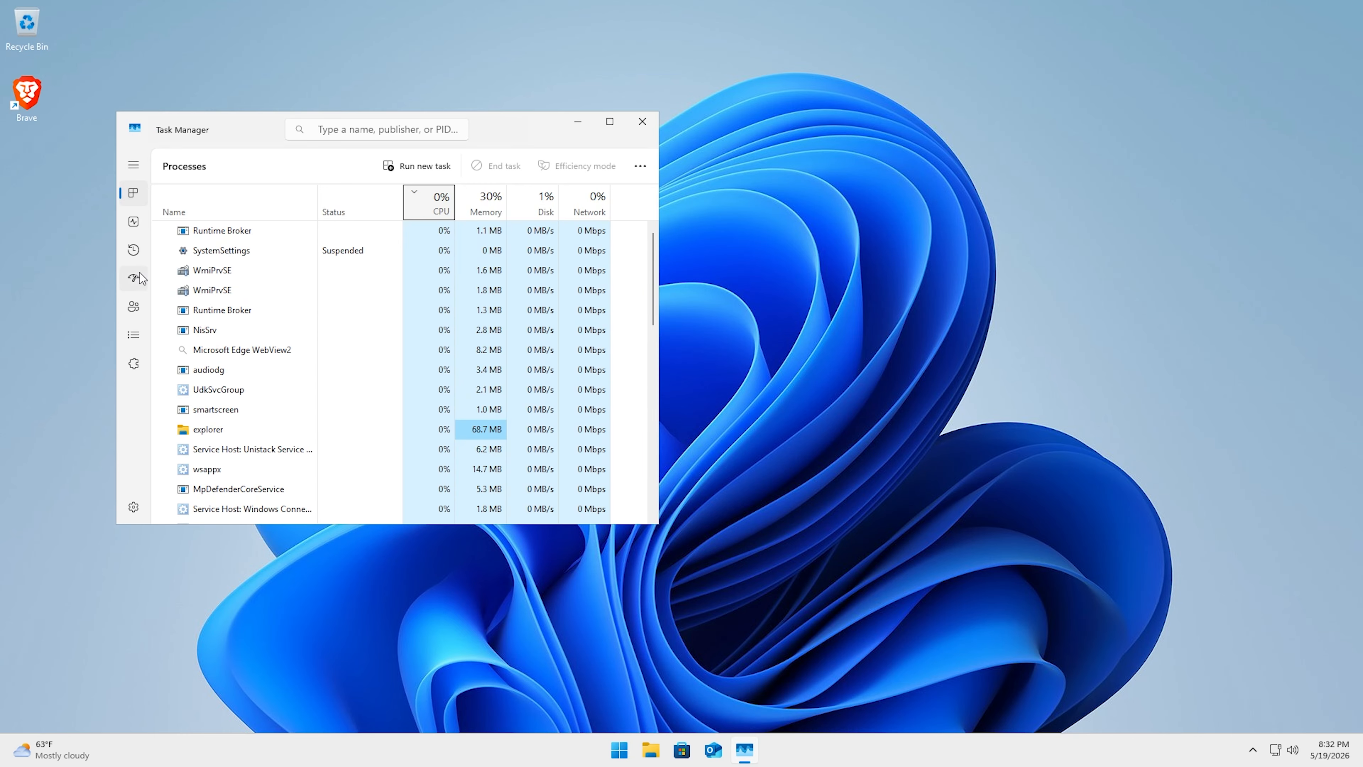
left_click(134, 278)
left_click(134, 251)
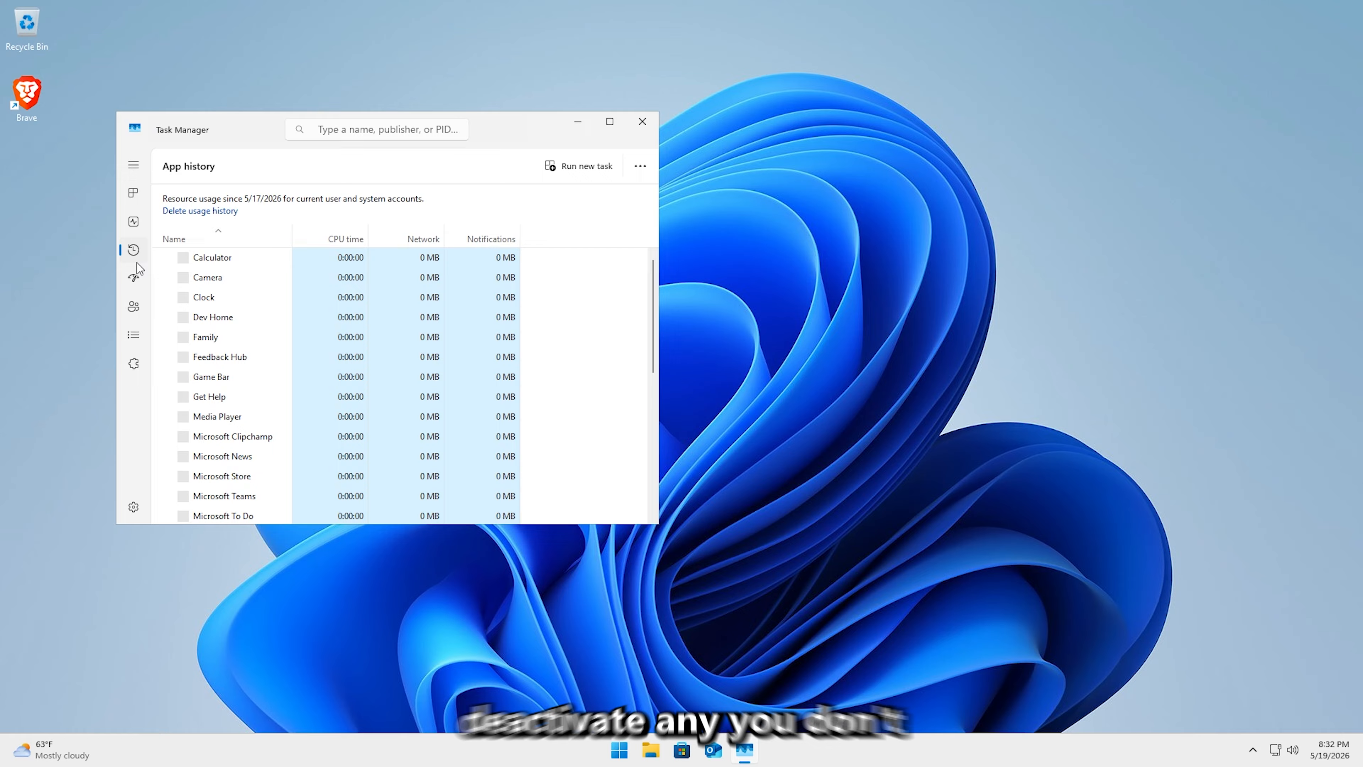
left_click(135, 225)
left_click(134, 279)
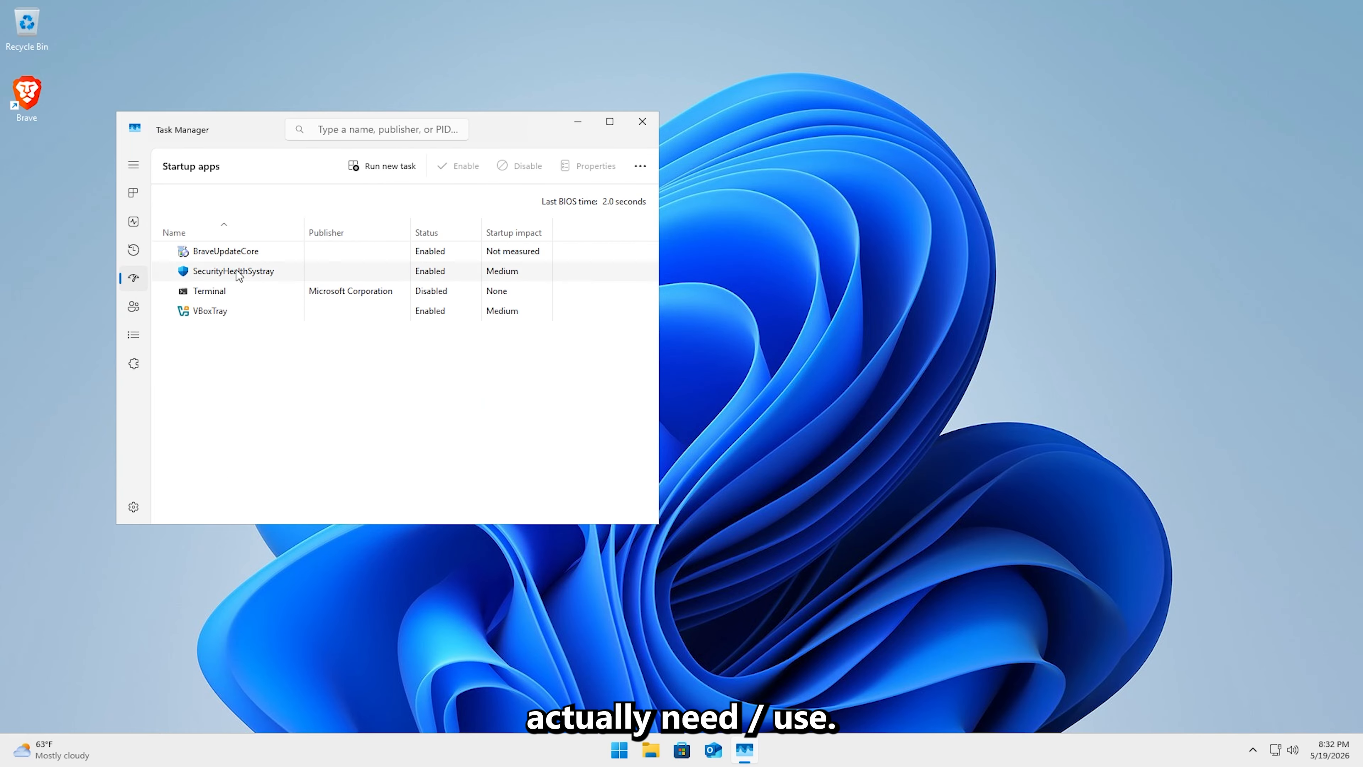
right_click(216, 254)
left_click(244, 264)
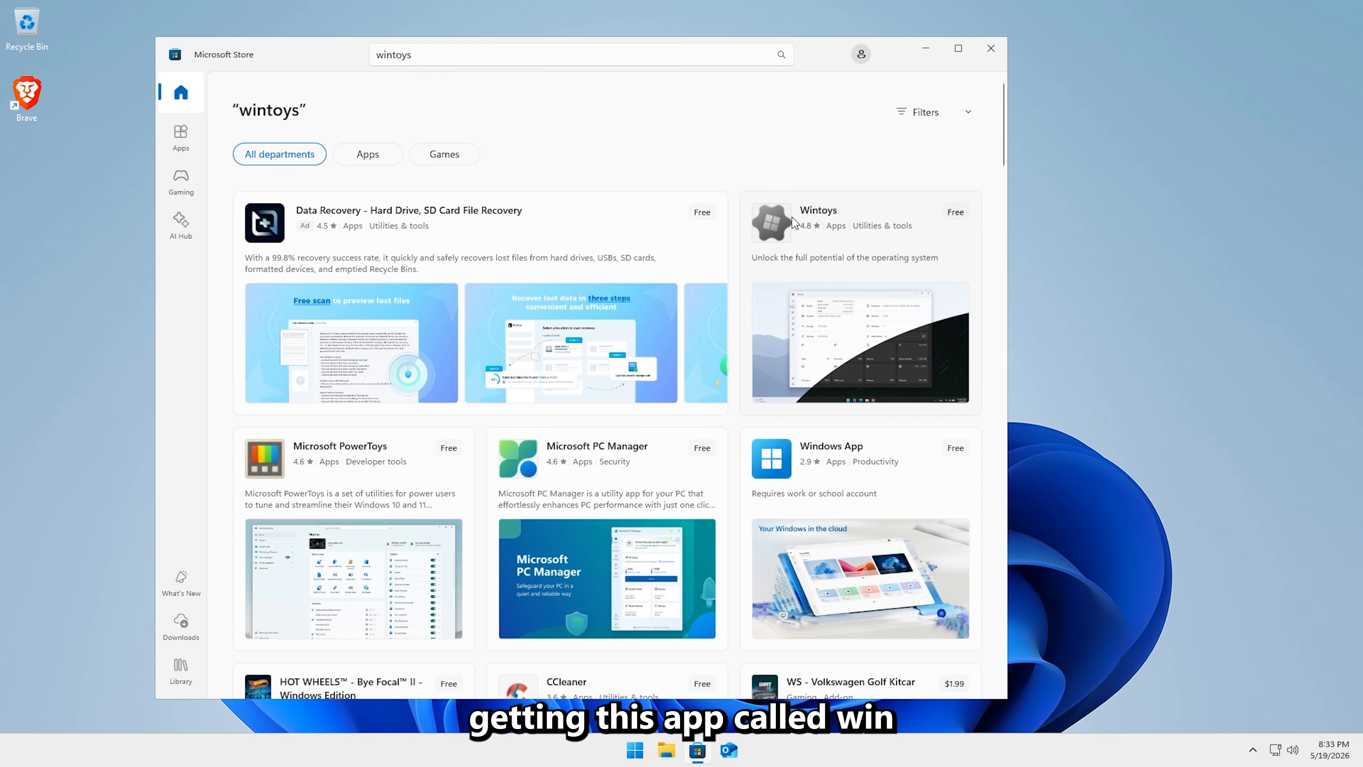
Install Wintoys from the Microsoft Store results, launch it, and minimize the store window.
left_click(794, 223)
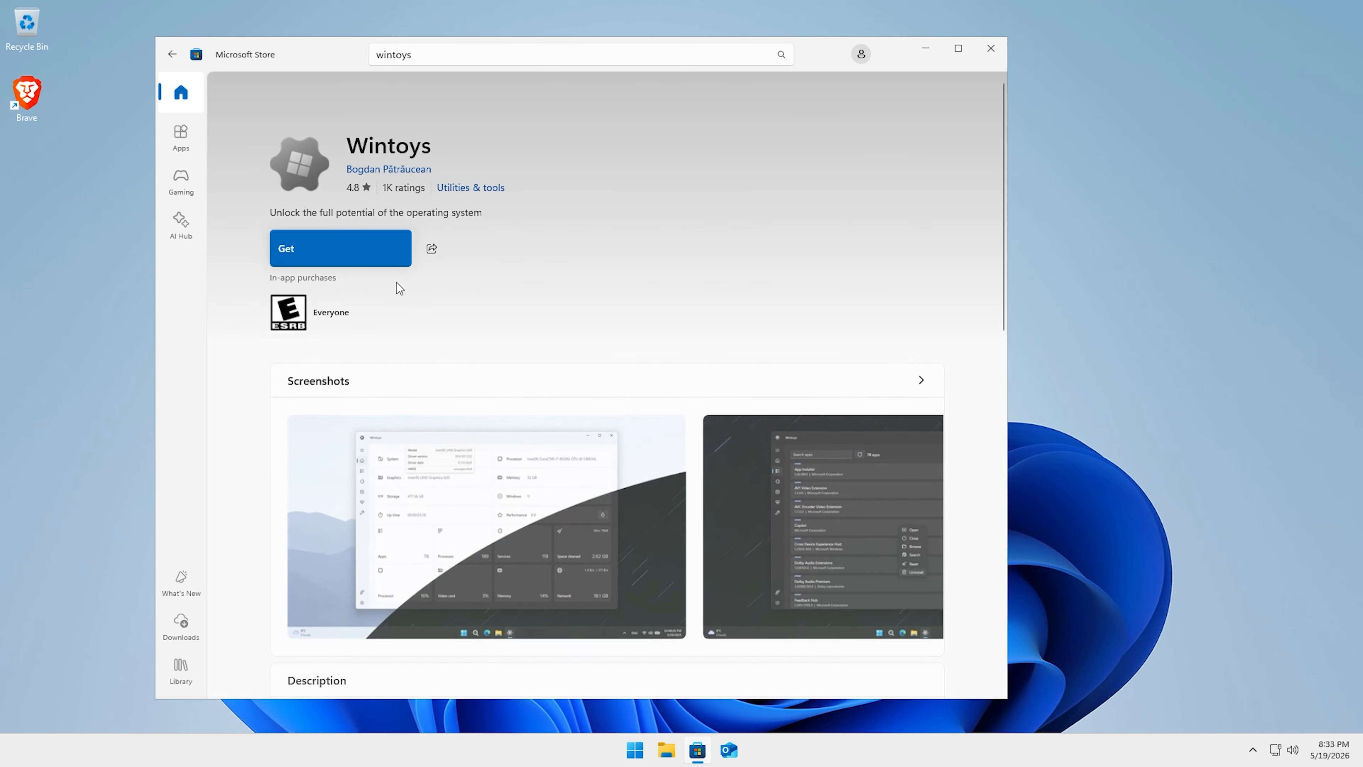
left_click(349, 255)
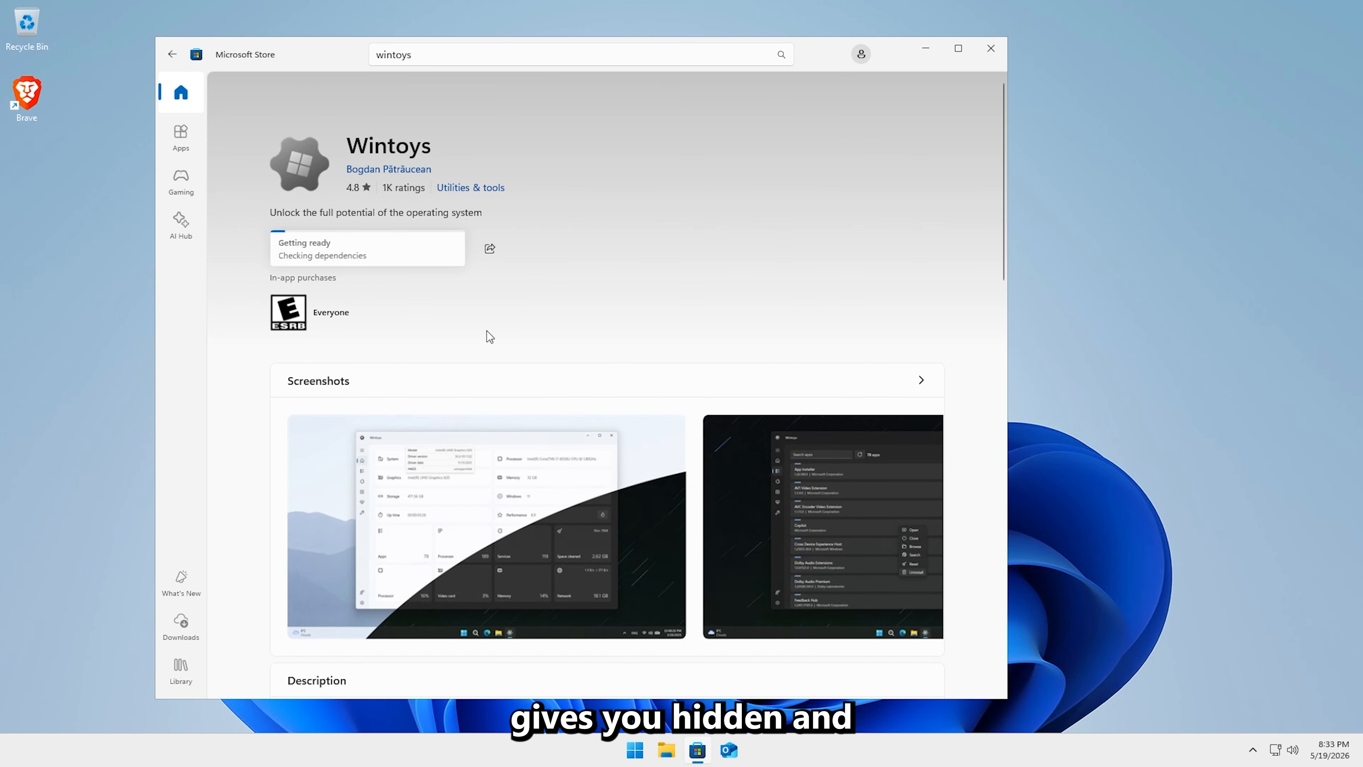
right_click(263, 743)
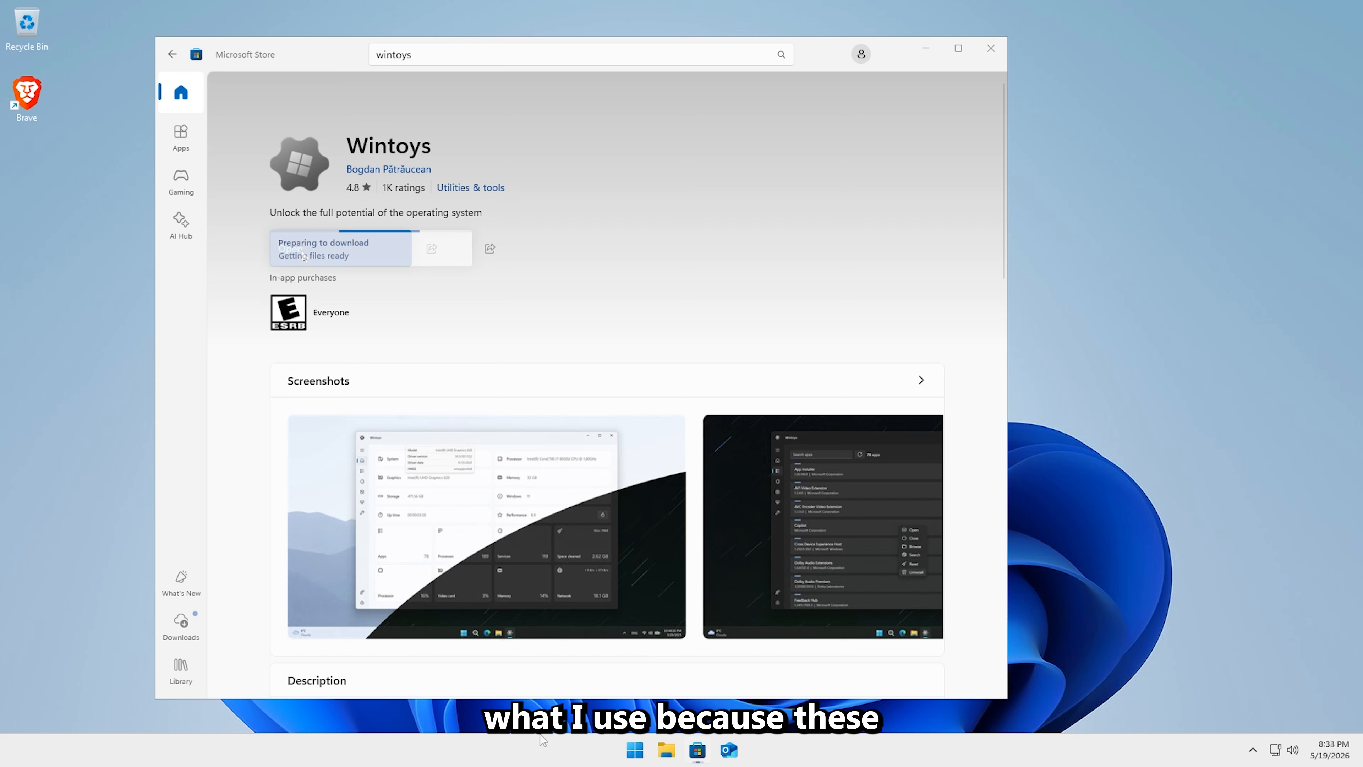
left_click(300, 254)
left_click(602, 510)
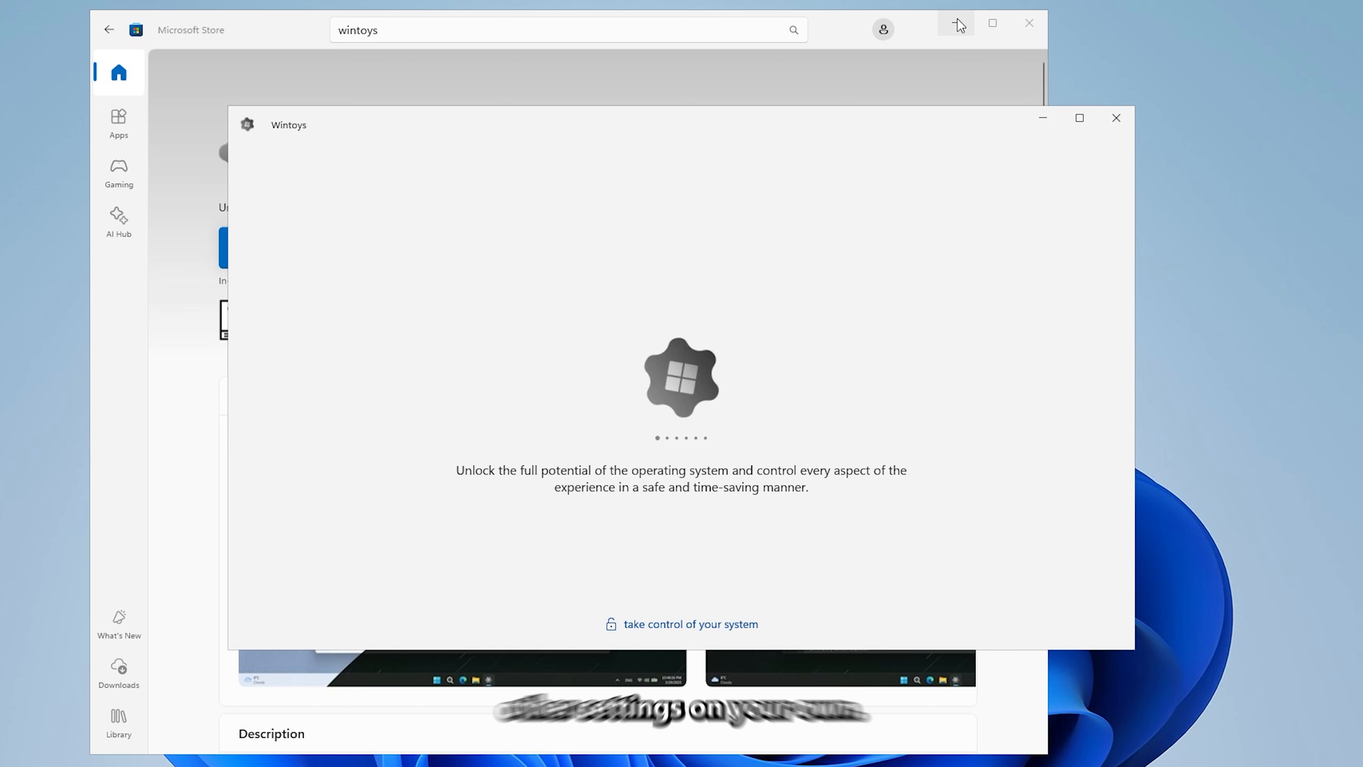
left_click(959, 24)
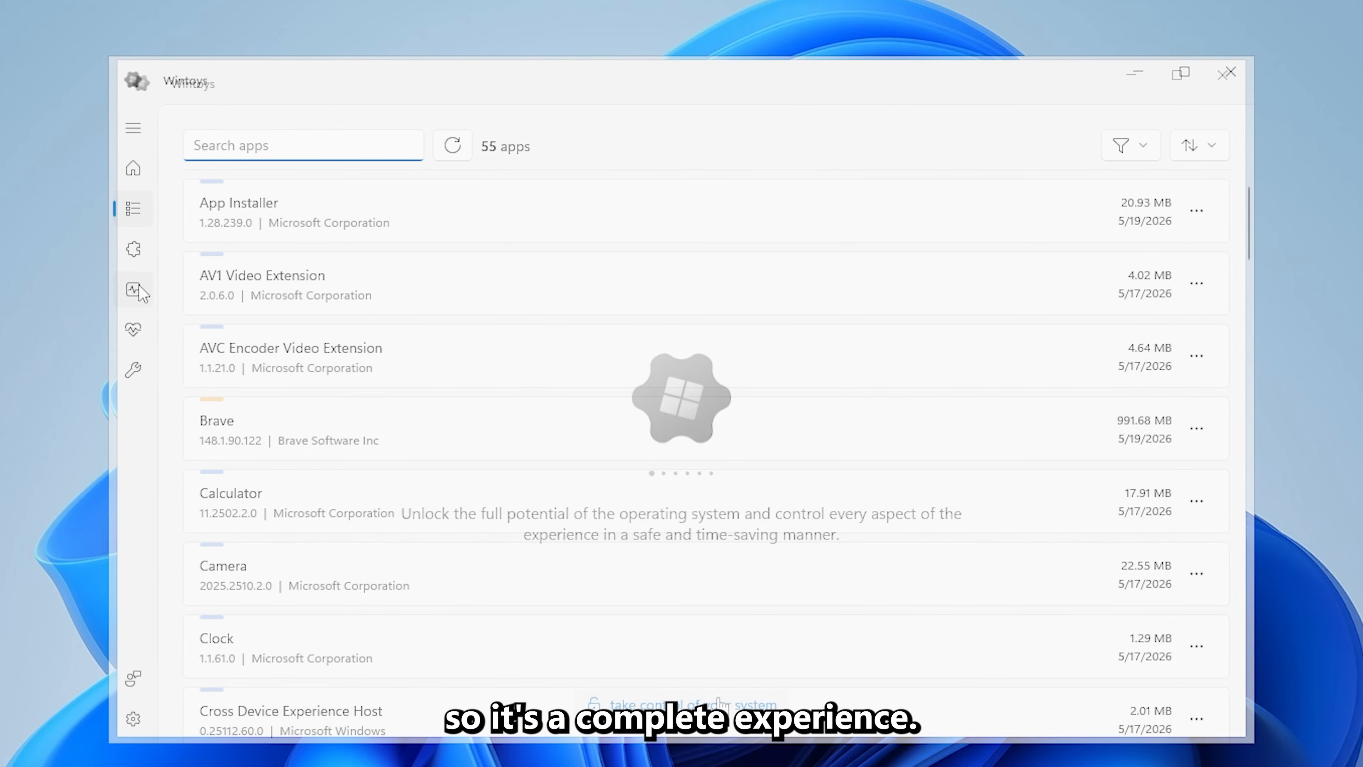
In the performance settings, enable the Ultimate performance power plan and, under Visual settings, Optimize visual effects for performance.
left_click(139, 290)
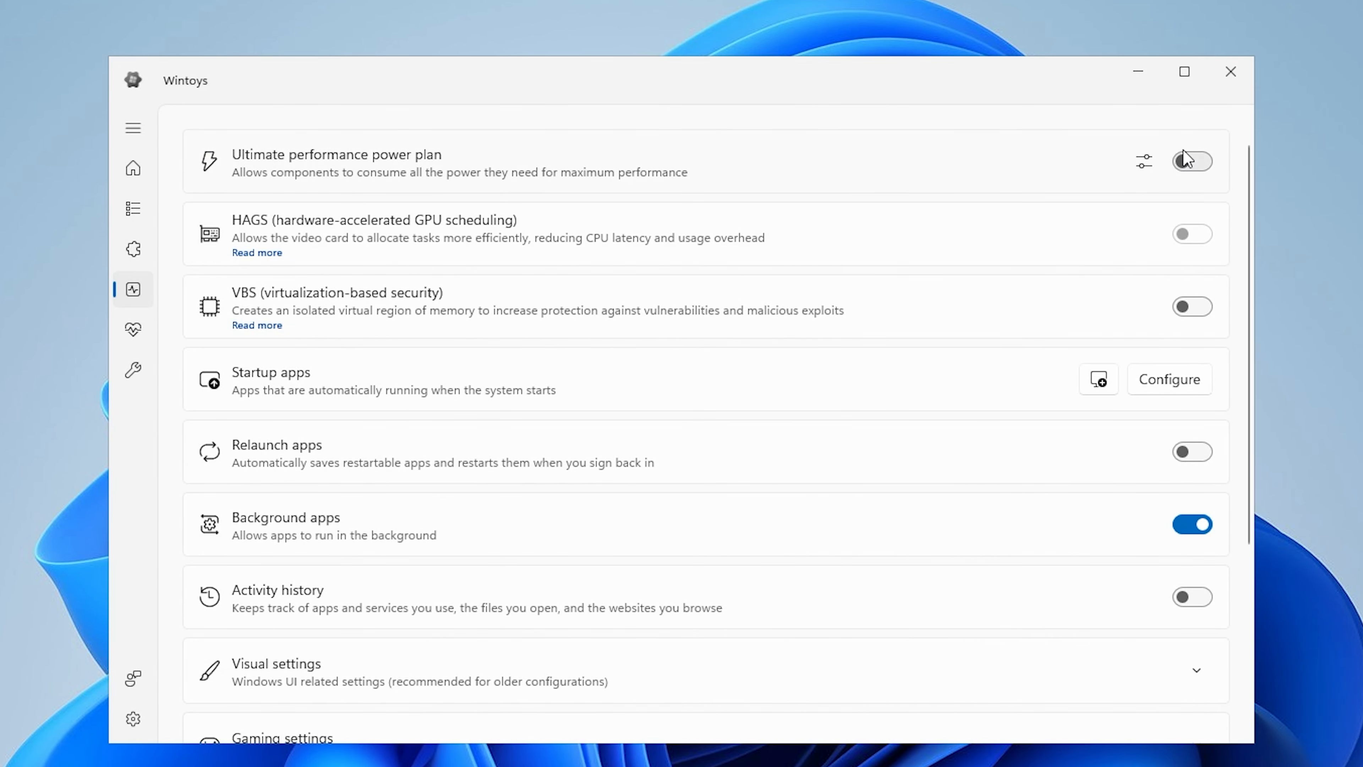
left_click(1185, 159)
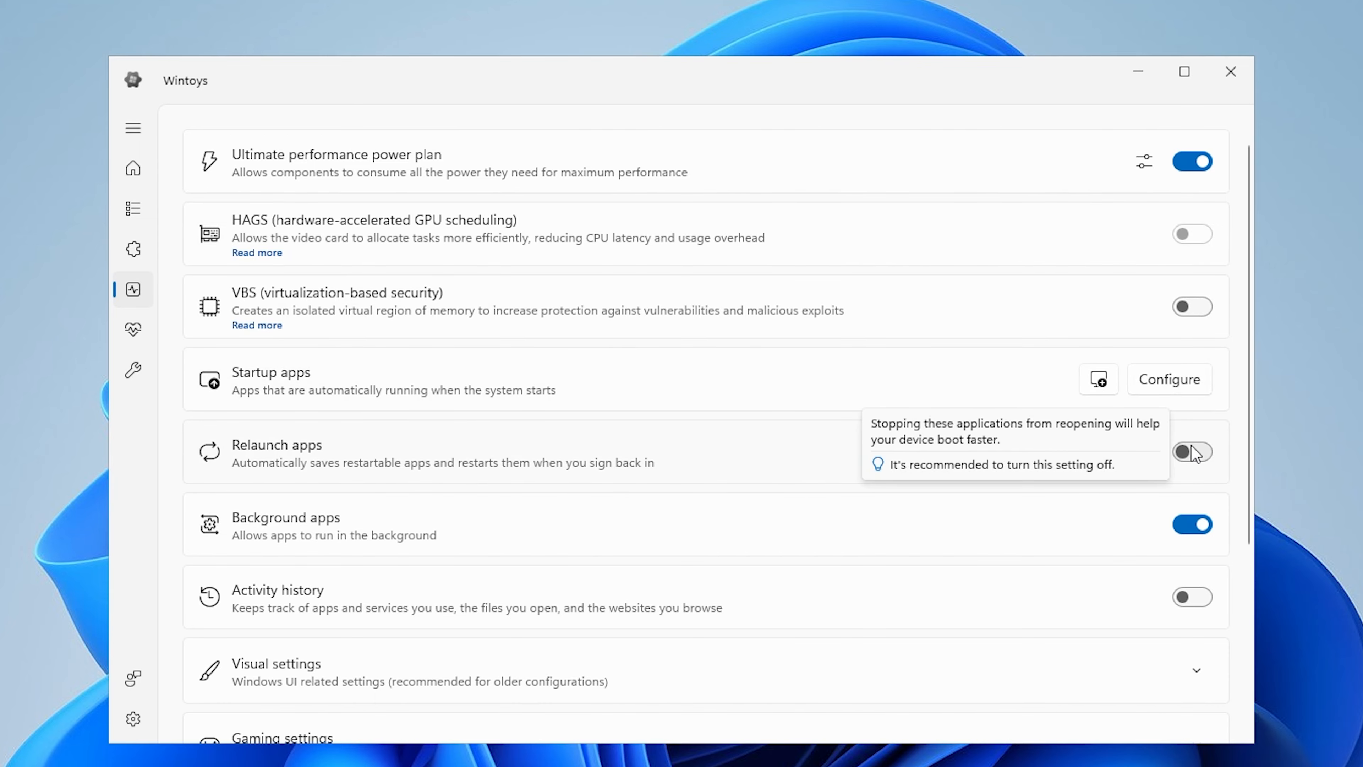
scroll(1140, 548, "down", 5)
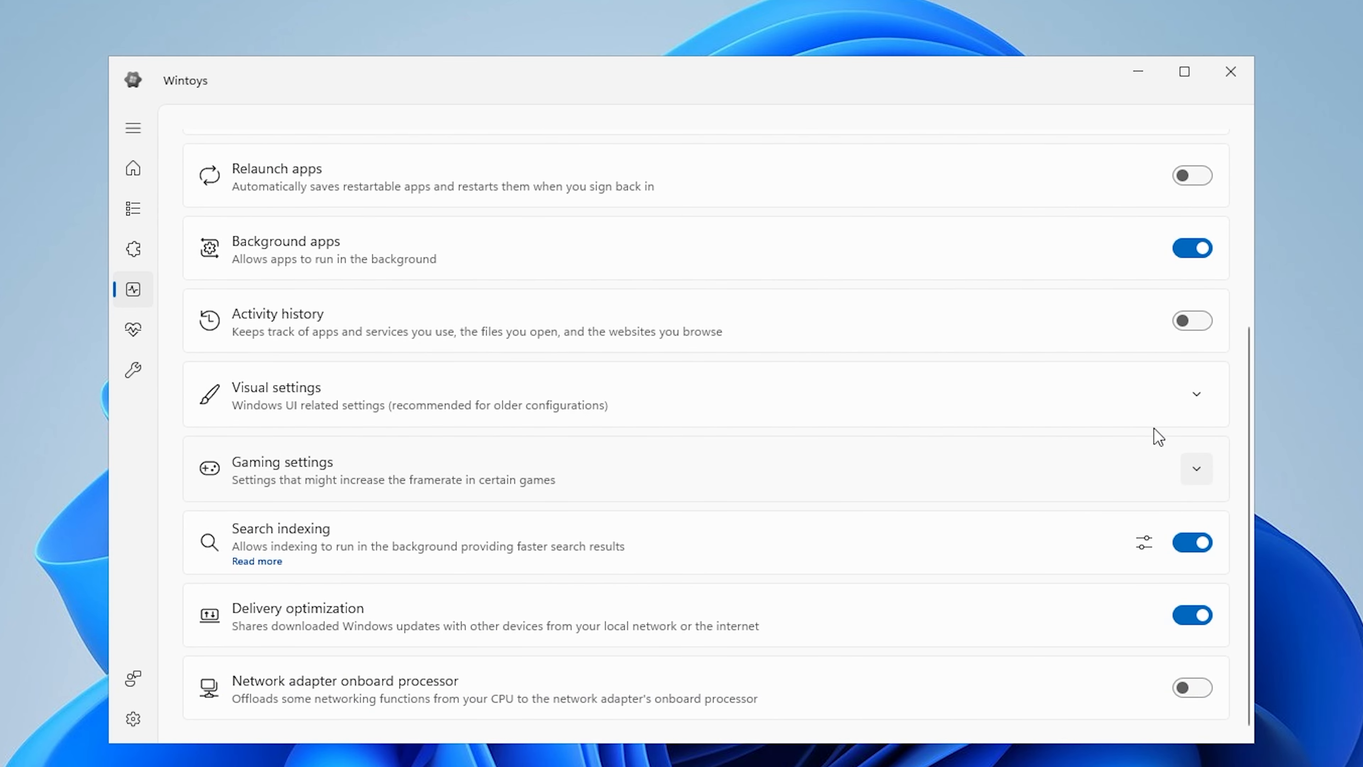
left_click(1162, 420)
left_click(1188, 457)
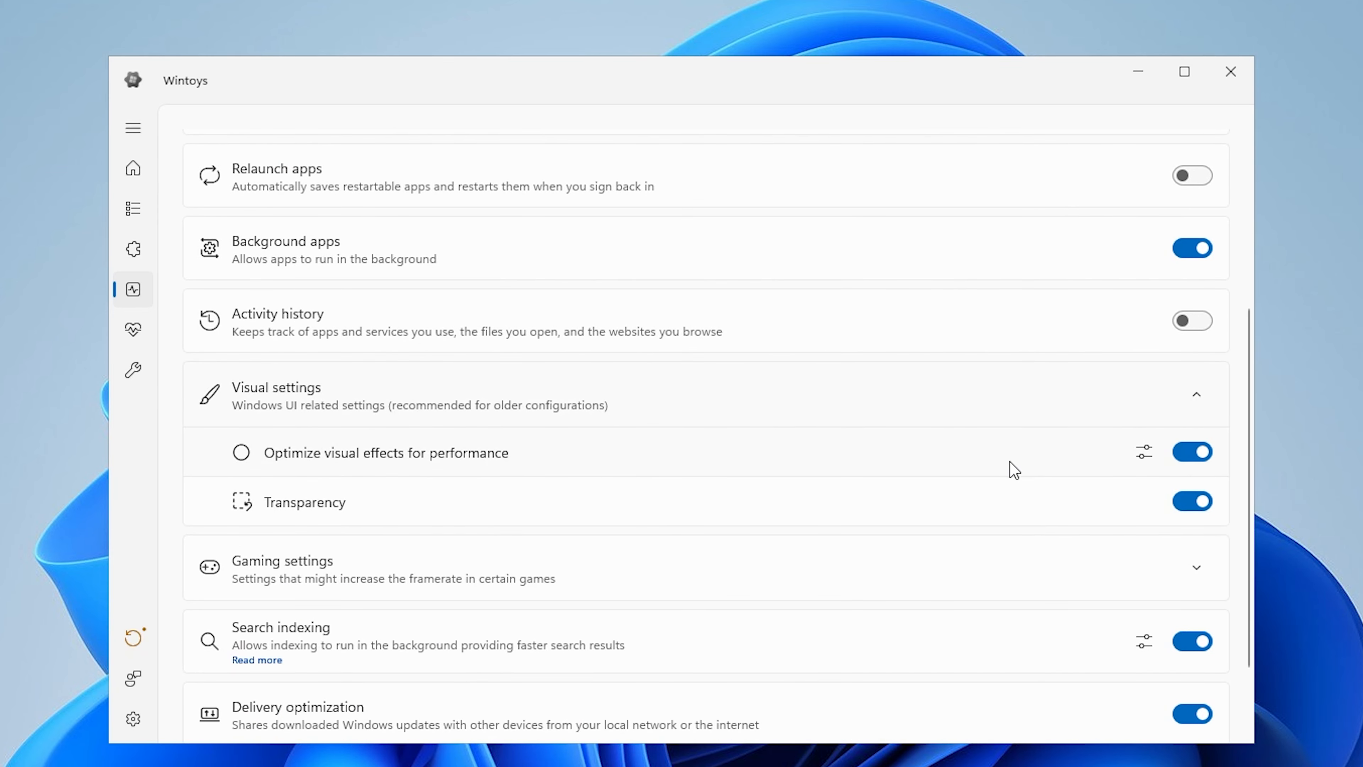
Collapse Visual settings, turn off Delivery optimization and turn on Network adapter onboard processor.
scroll(295, 320, "down", 2)
left_click(299, 295)
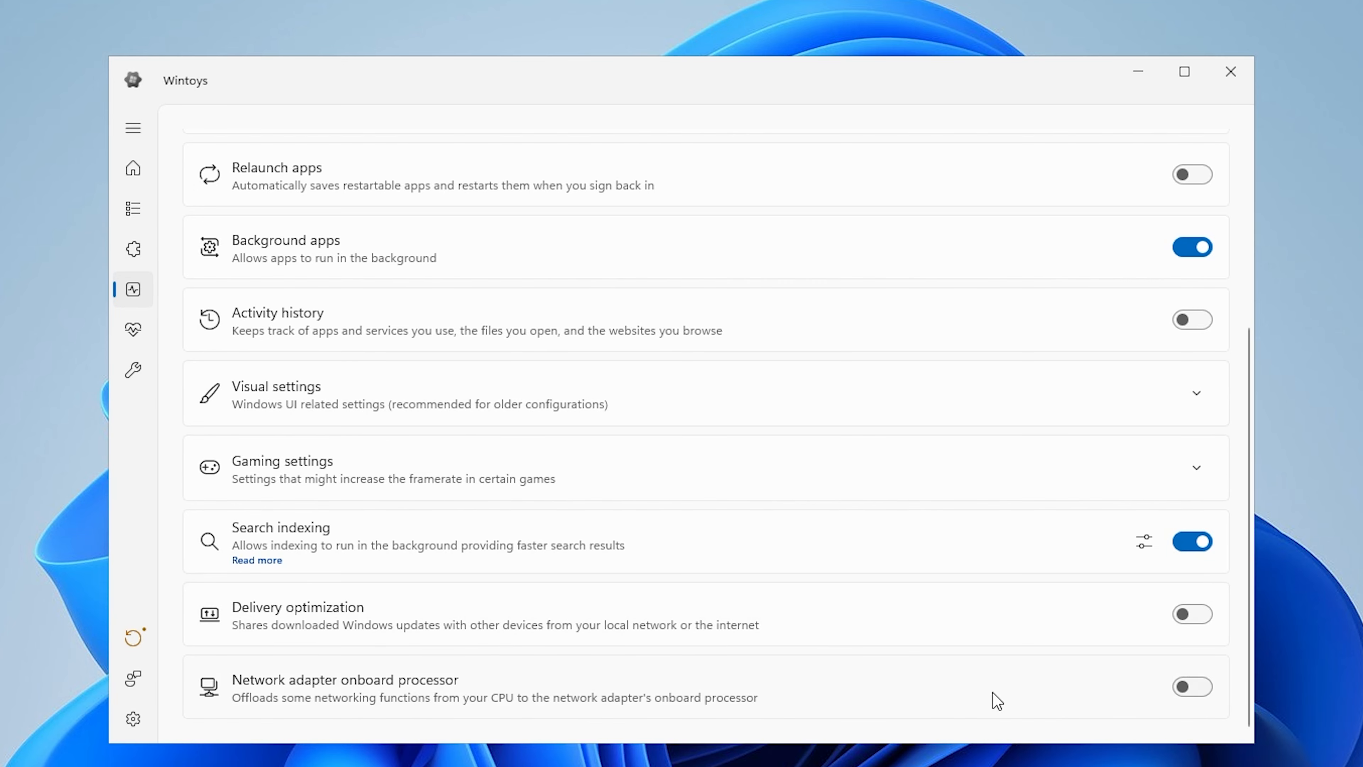
left_click(1185, 693)
In the health settings, use the Storage cleanup to delete the system's Temporary files.
left_click(132, 330)
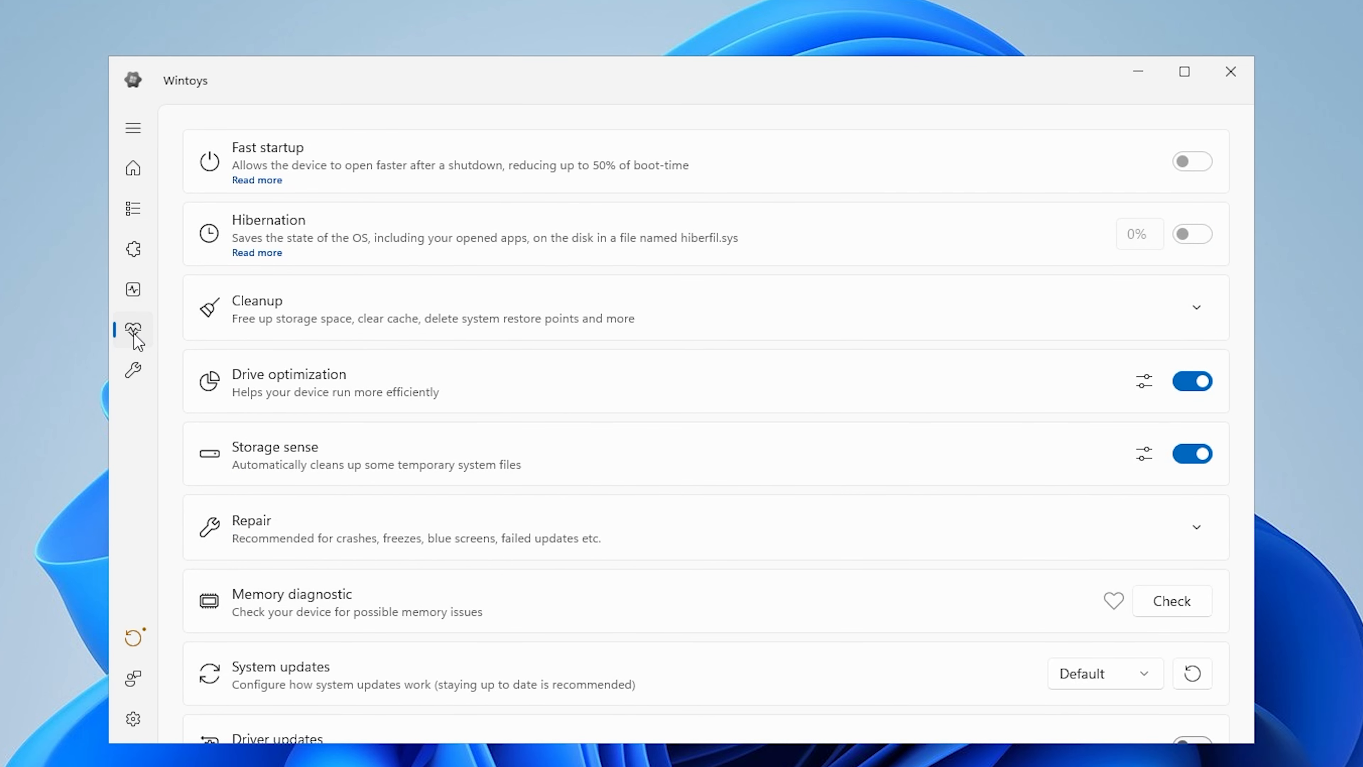
left_click(1172, 322)
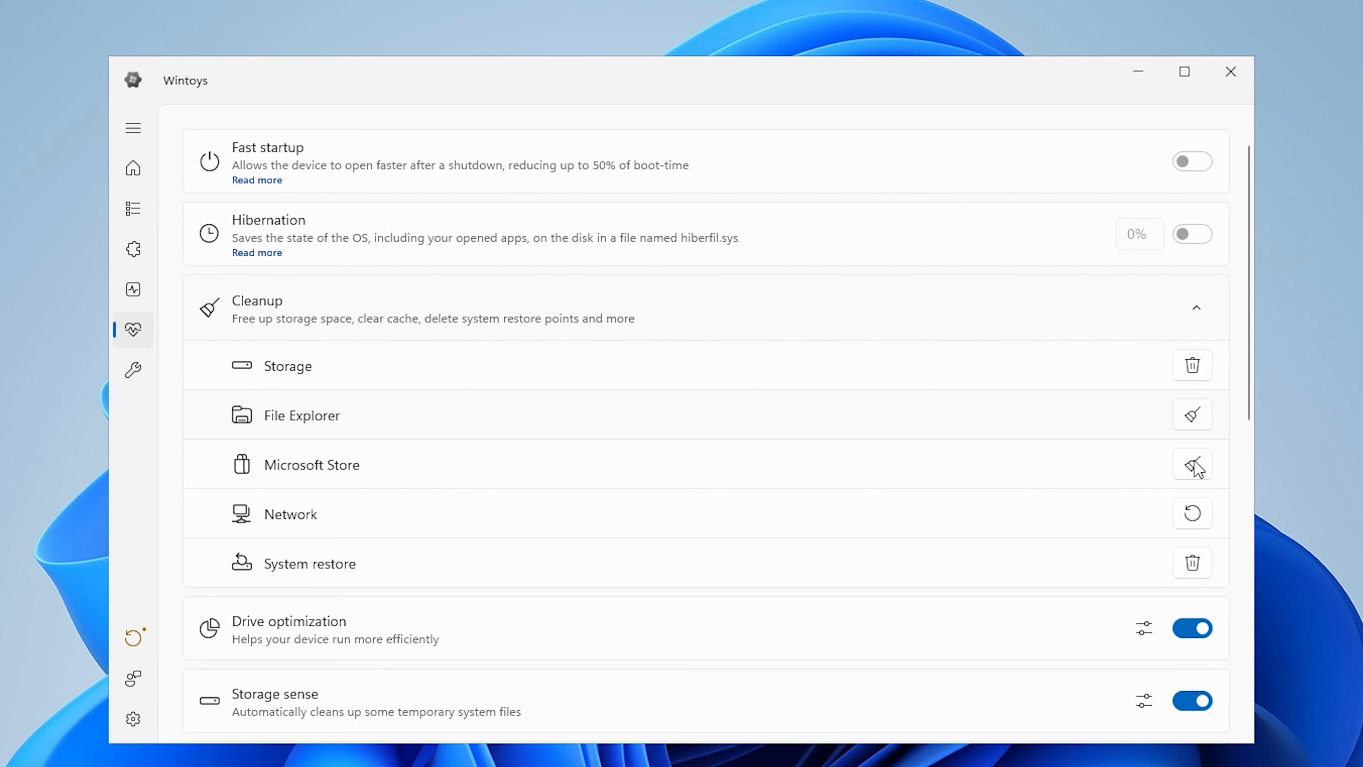
left_click(1192, 366)
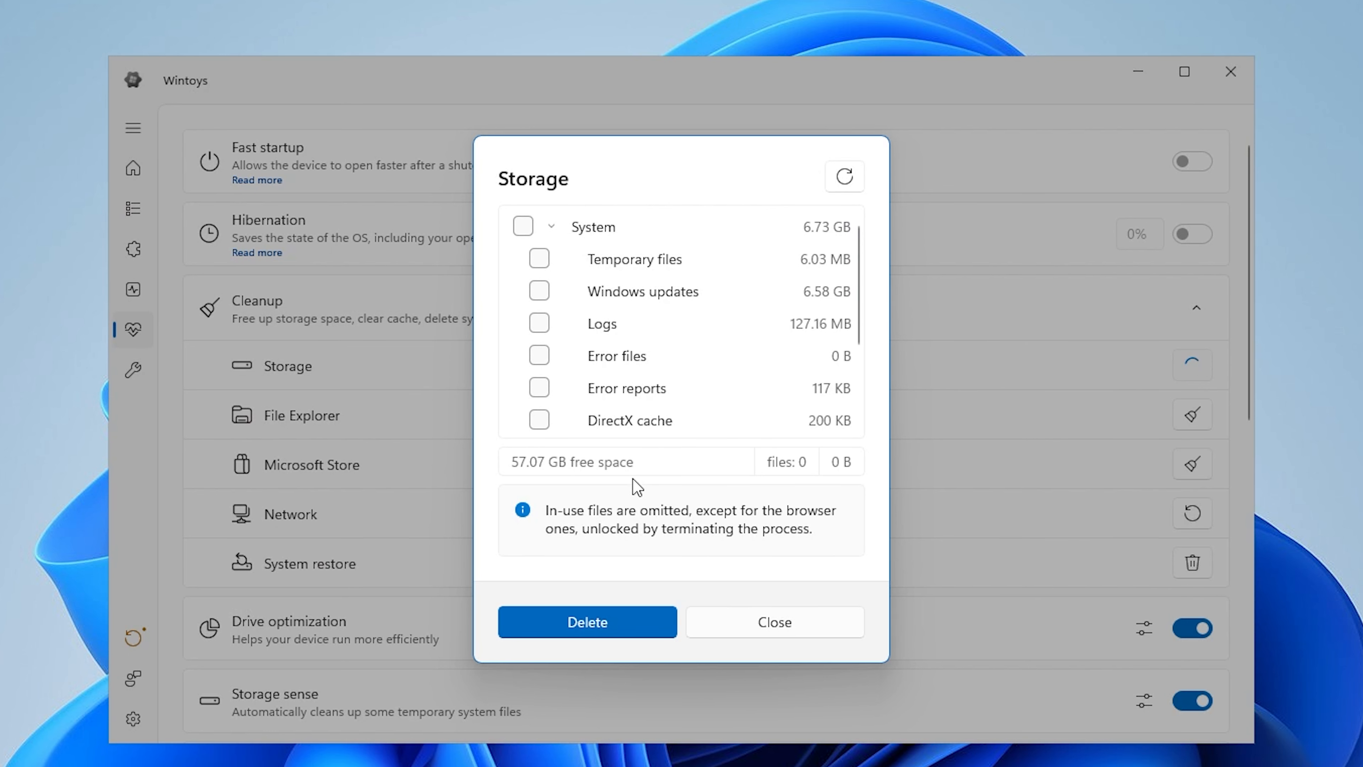
left_click(539, 259)
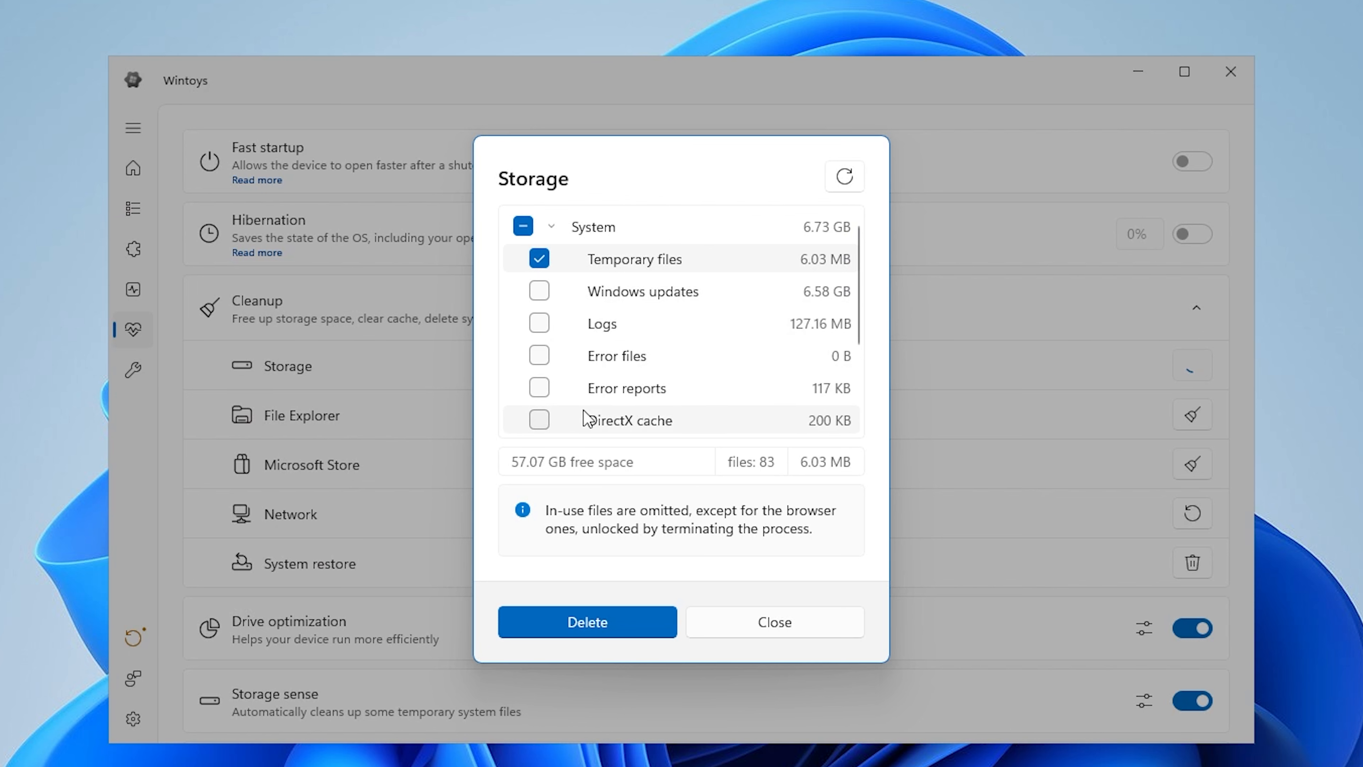
scroll(621, 429, "down", 3)
left_click(593, 625)
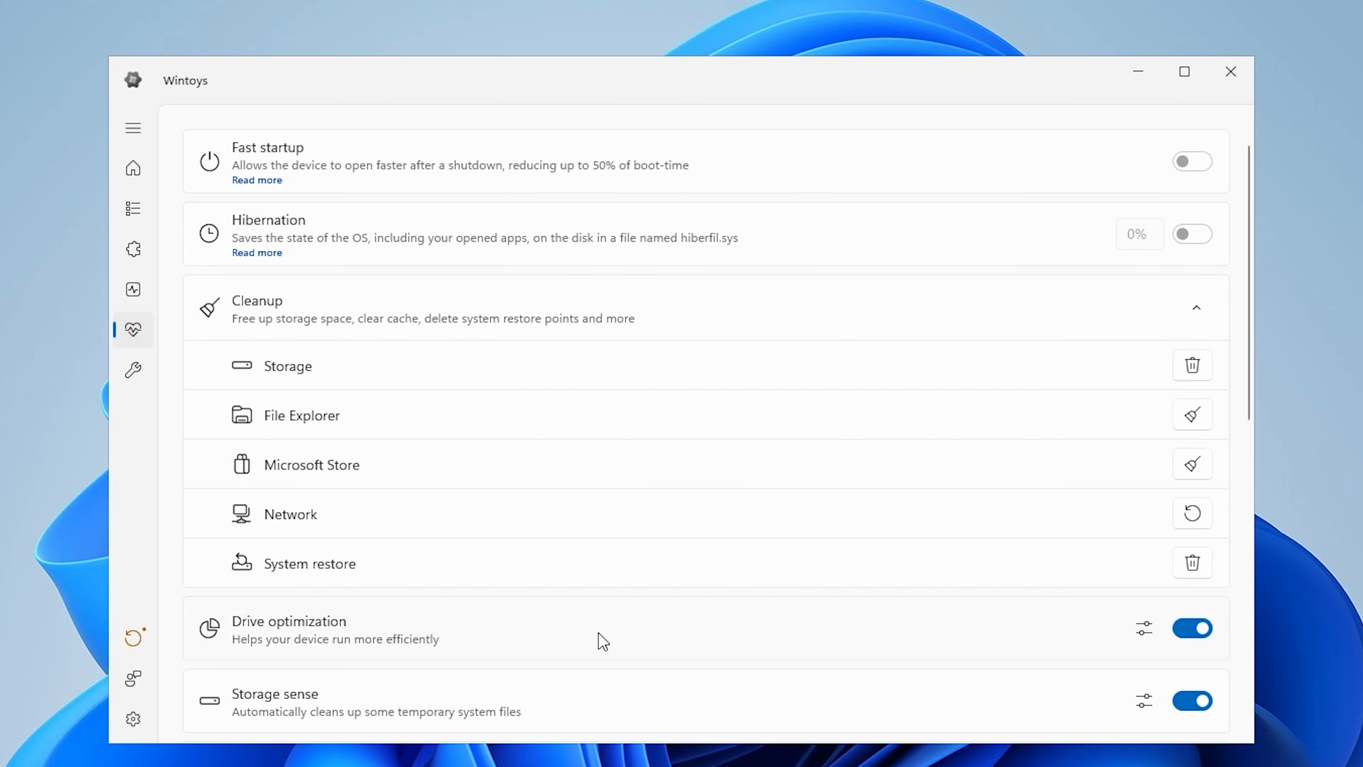
Collapse the Cleanup section and check the recommendation for the App updates setting.
scroll(590, 580, "down", 2)
left_click(278, 210)
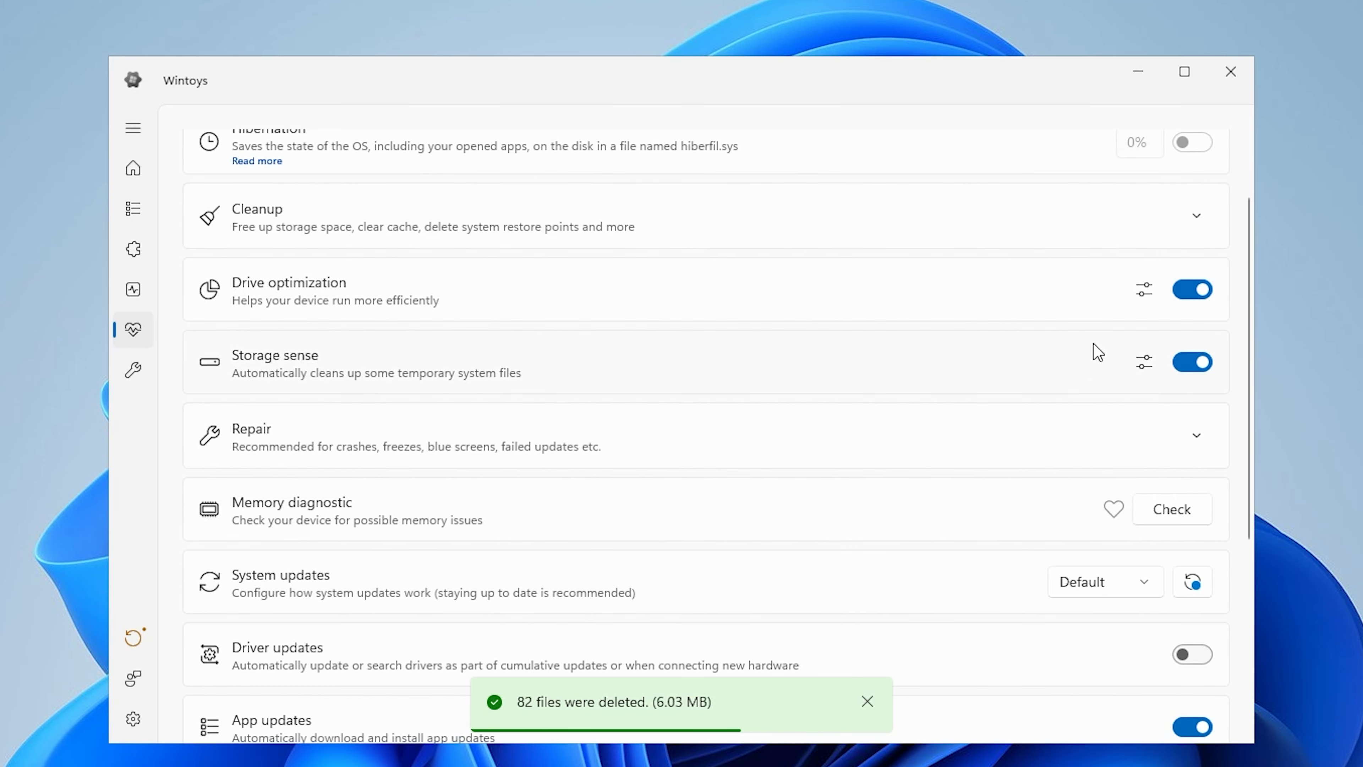
scroll(779, 408, "down", 3)
scroll(1089, 422, "down", 2)
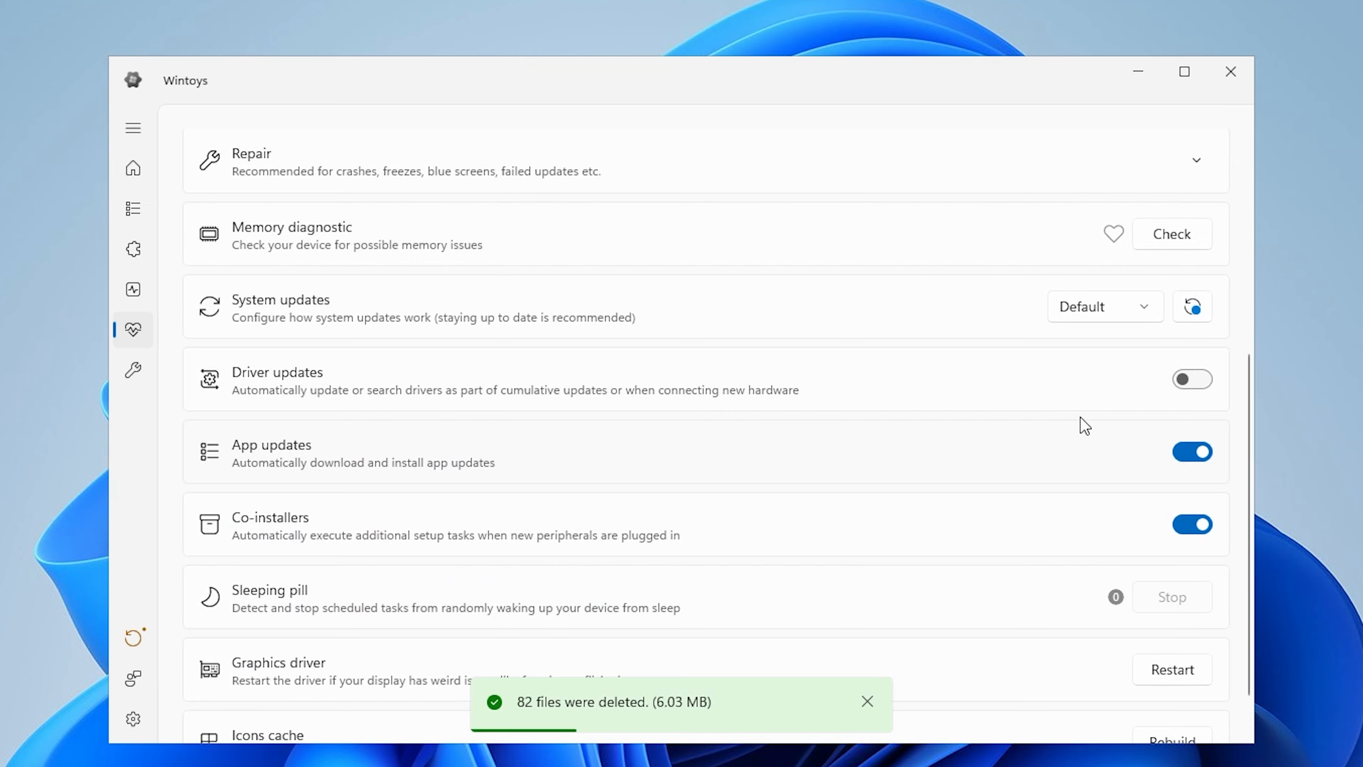
mouse_move(1209, 465)
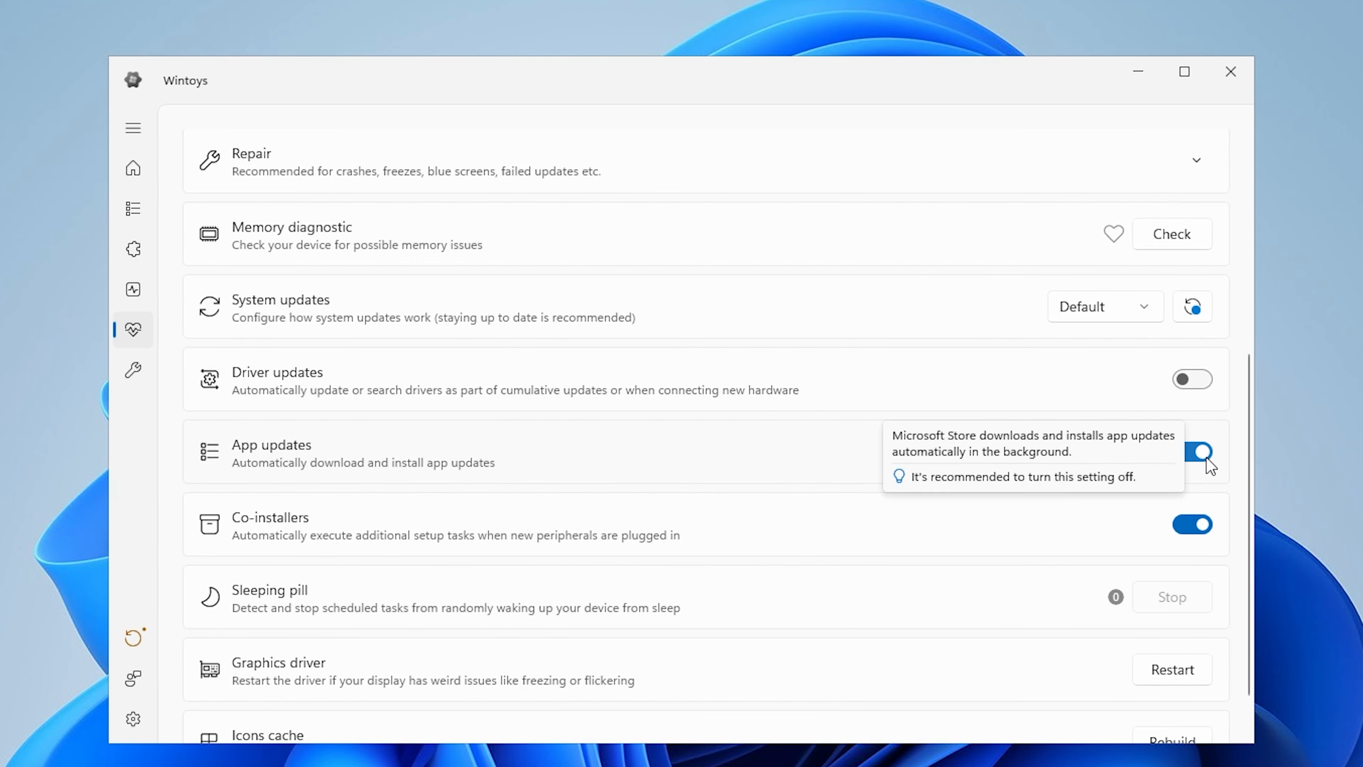